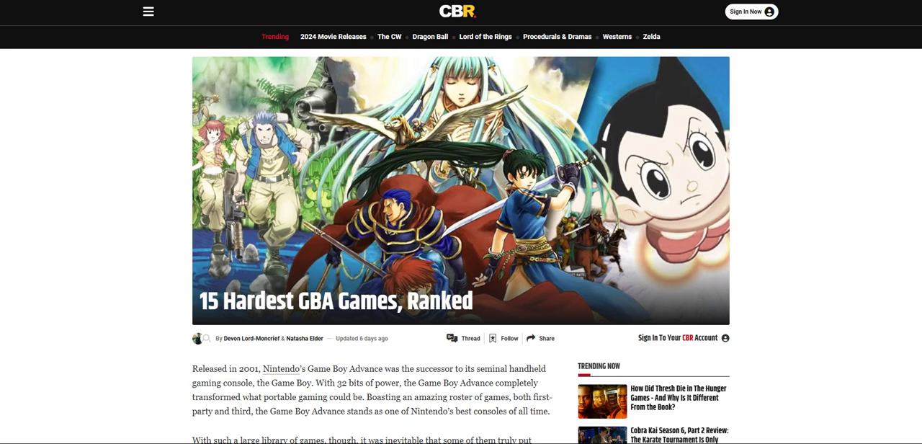
scroll(461, 238, "down", 2)
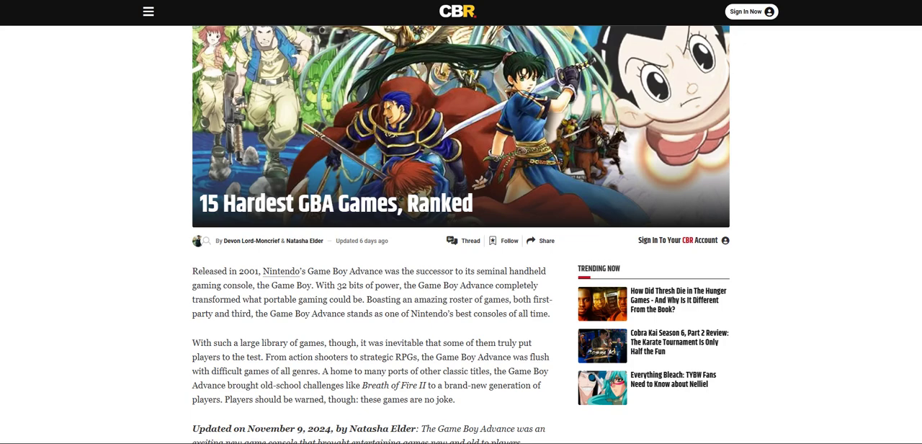
scroll(461, 230, "down", 2)
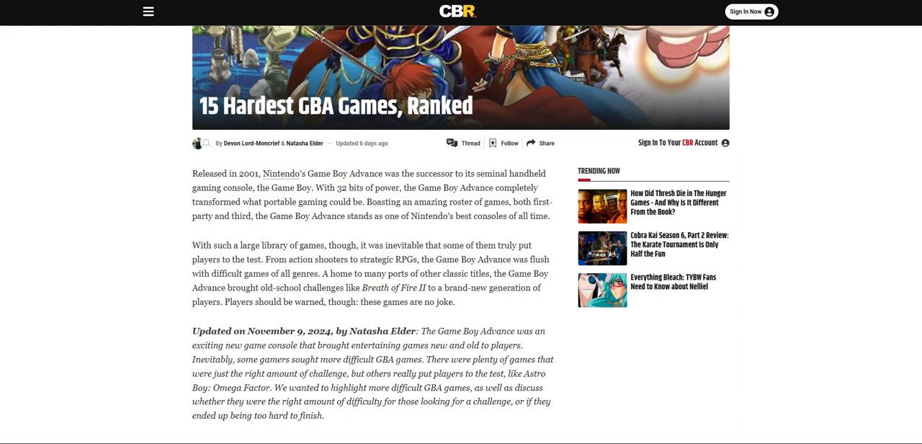
scroll(461, 234, "down", 1)
scroll(460, 234, "down", 1)
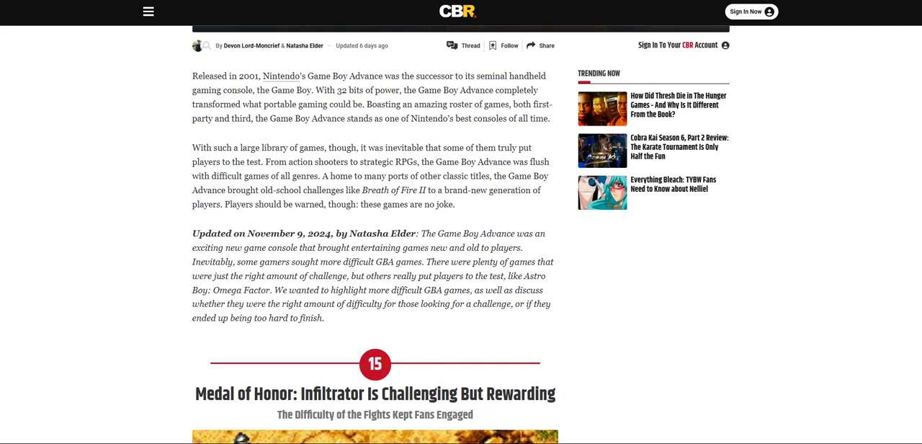
scroll(461, 234, "down", 2)
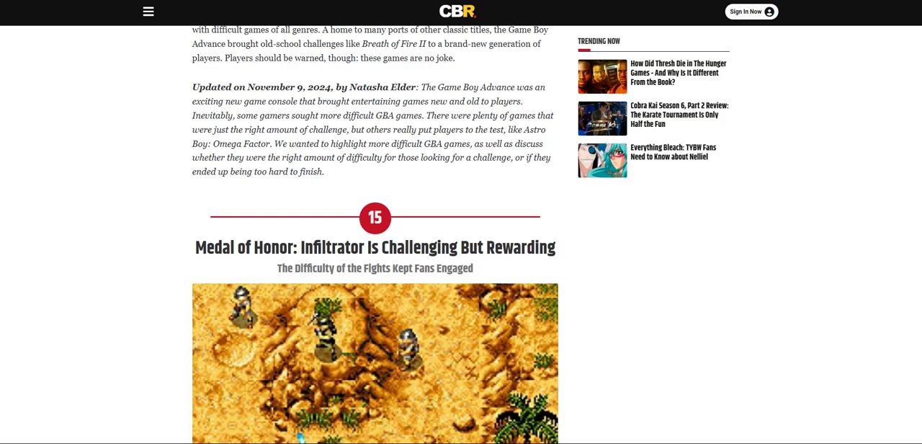
scroll(461, 234, "down", 1)
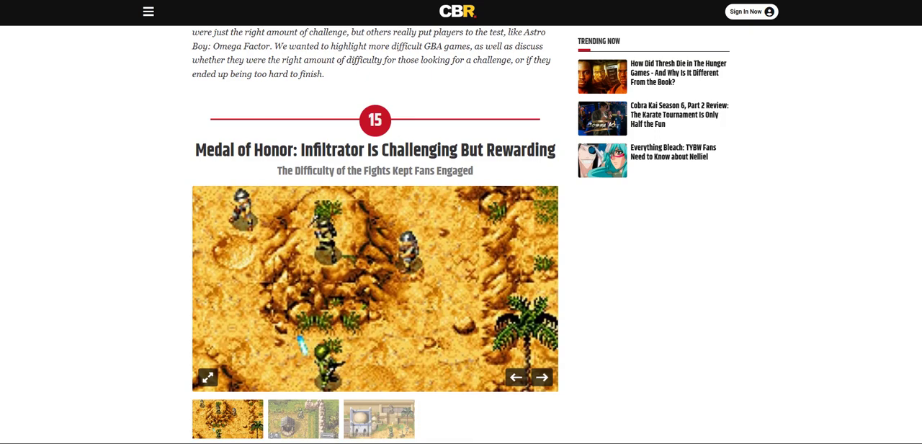
scroll(375, 288, "down", 2)
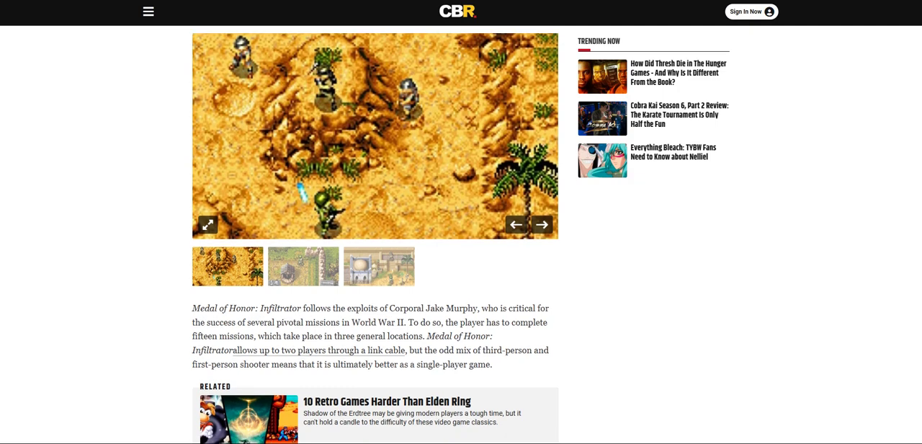
scroll(461, 238, "down", 3)
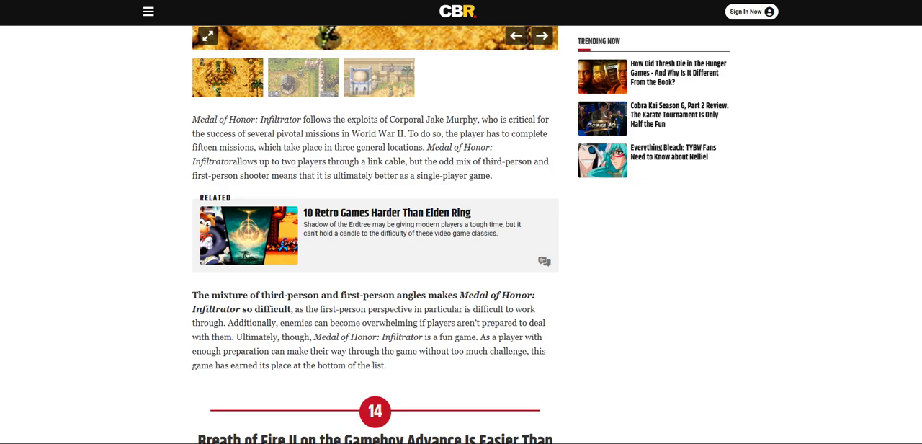
scroll(375, 233, "down", 1)
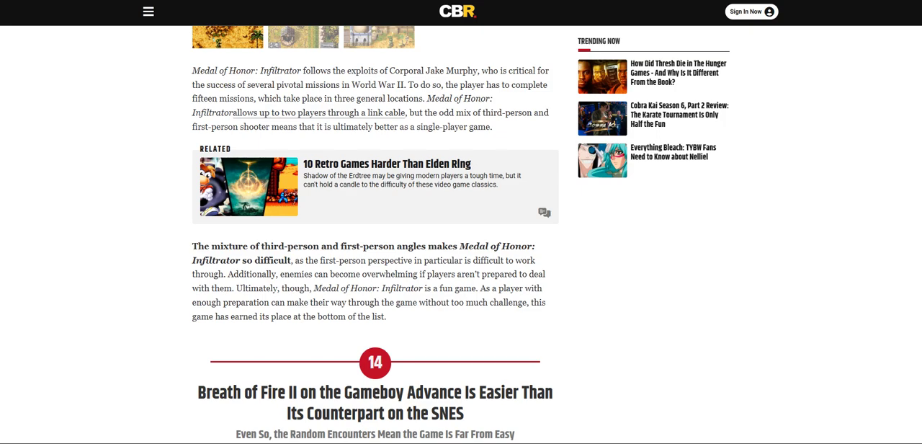
scroll(375, 233, "down", 2)
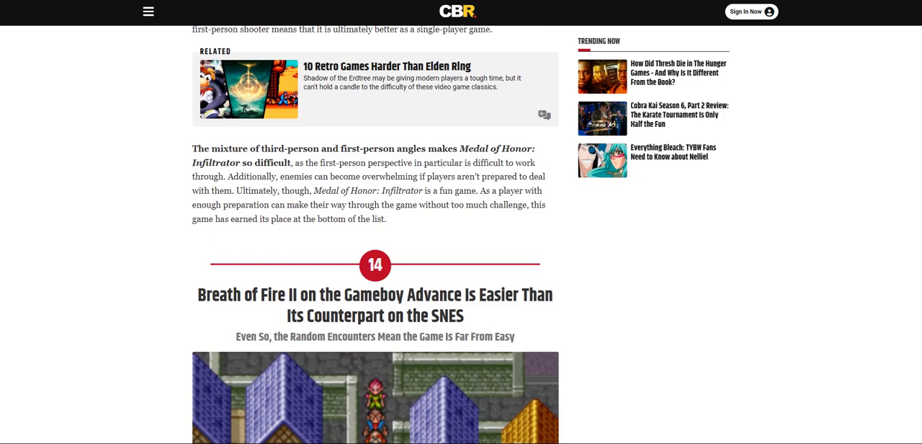
scroll(375, 233, "down", 2)
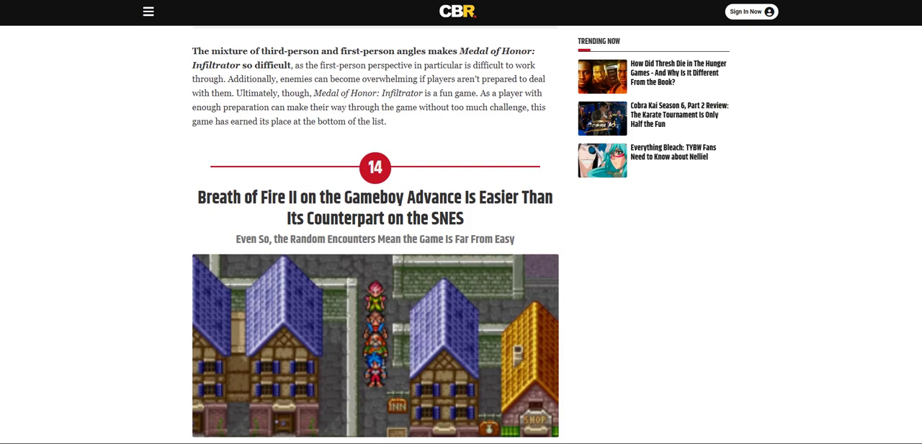
scroll(375, 234, "down", 2)
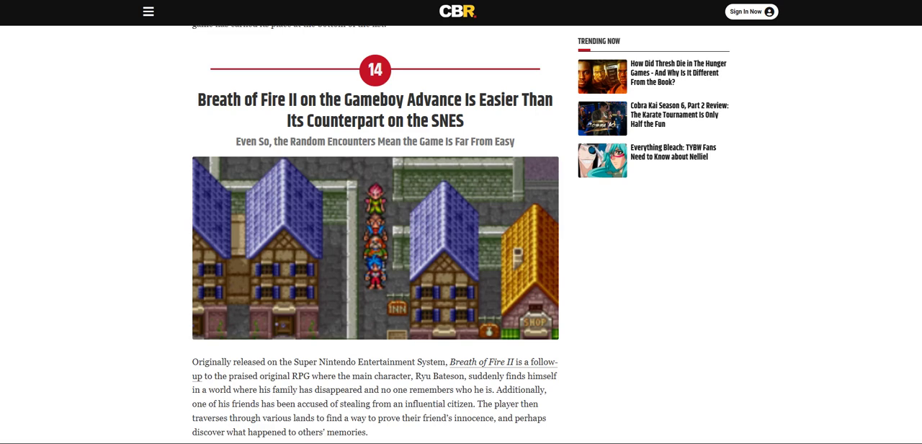
scroll(375, 234, "down", 1)
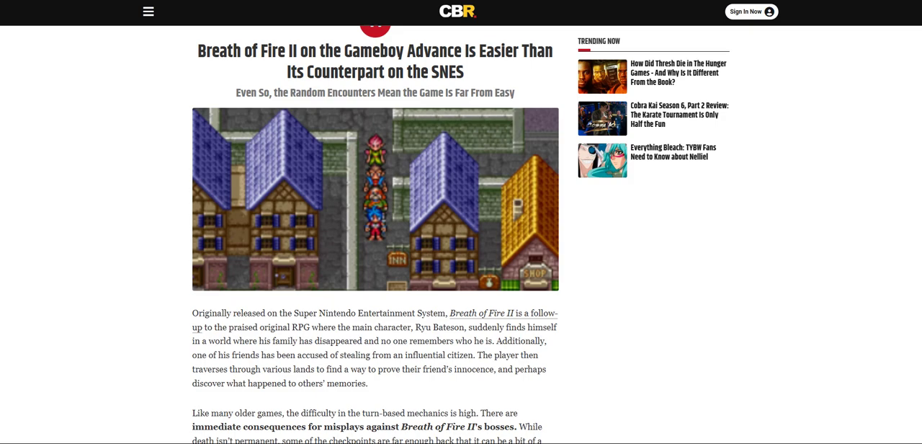
scroll(374, 238, "down", 2)
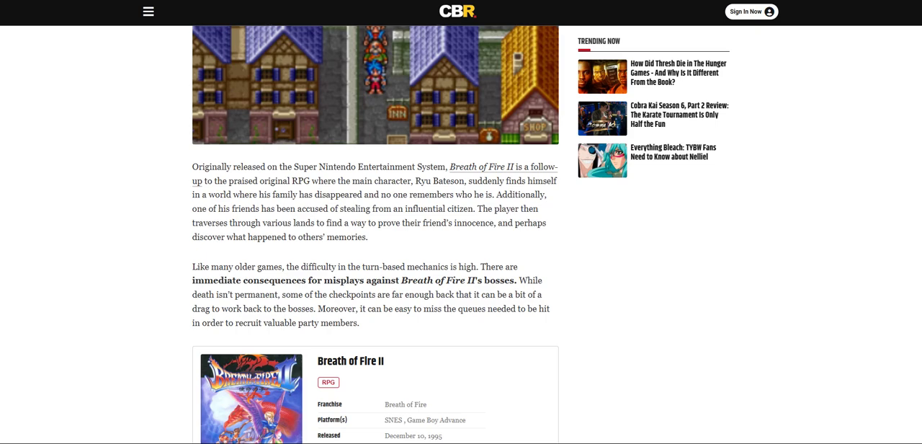
scroll(375, 234, "down", 1)
scroll(375, 234, "down", 2)
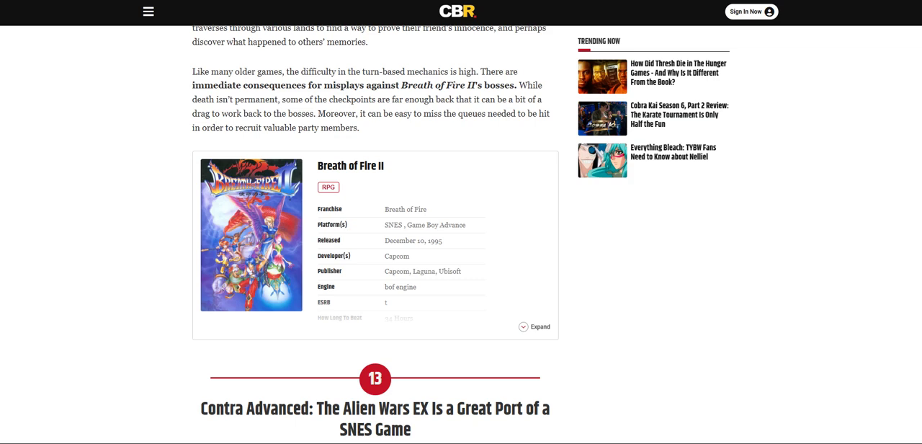
scroll(375, 234, "down", 2)
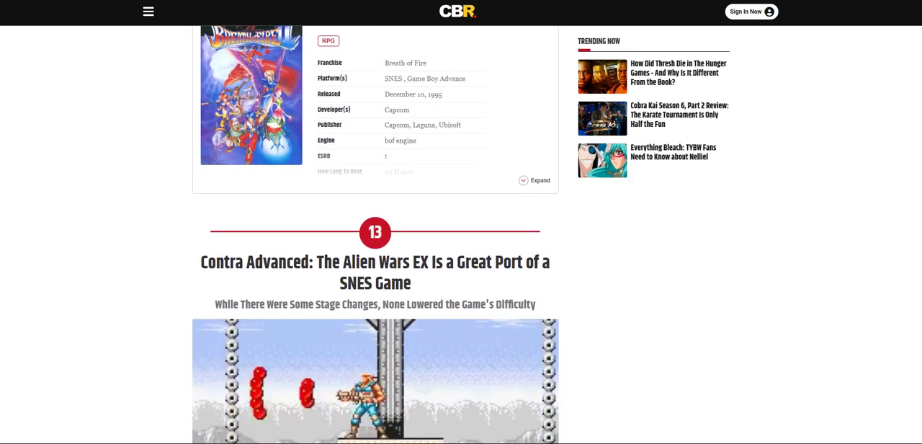
scroll(375, 234, "down", 1)
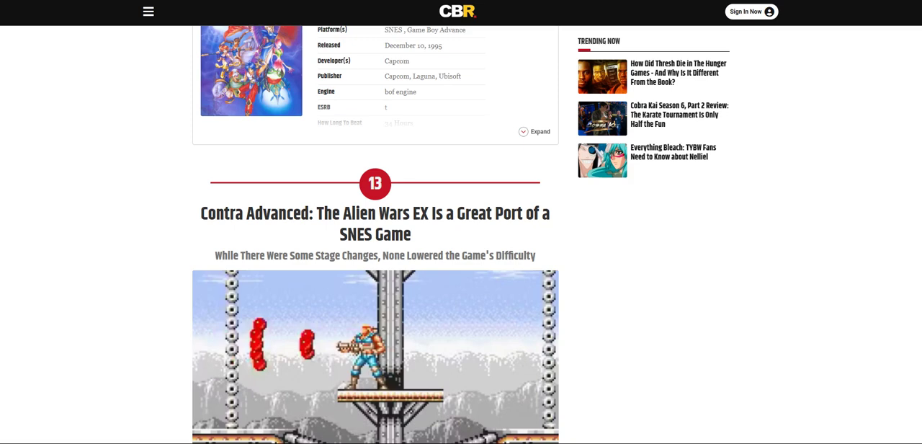
scroll(375, 234, "down", 1)
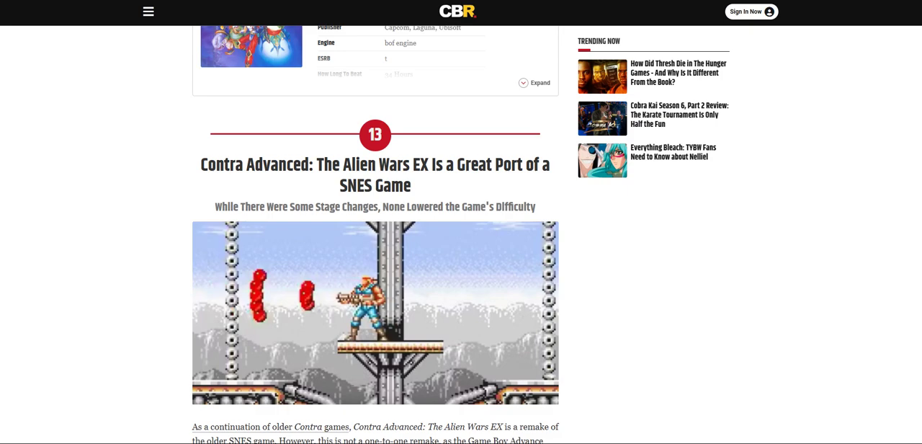
scroll(375, 288, "down", 1)
scroll(375, 288, "down", 1)
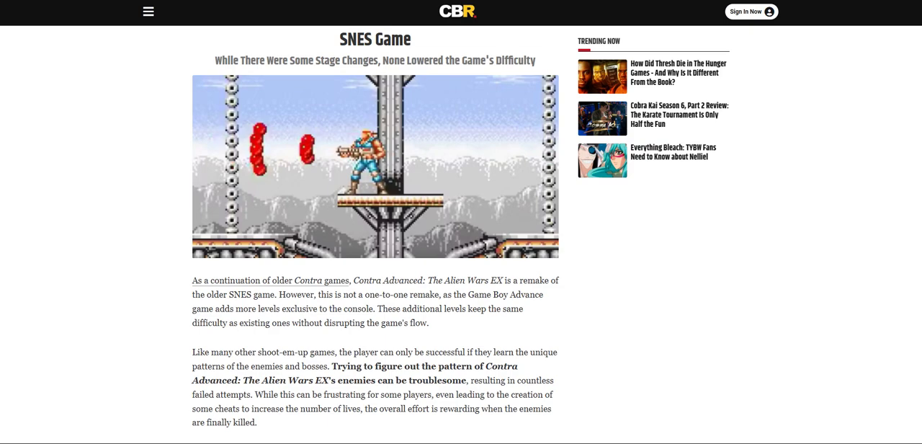
scroll(376, 234, "down", 1)
scroll(376, 234, "down", 1)
scroll(375, 234, "down", 1)
scroll(375, 234, "down", 1)
scroll(375, 234, "down", 1)
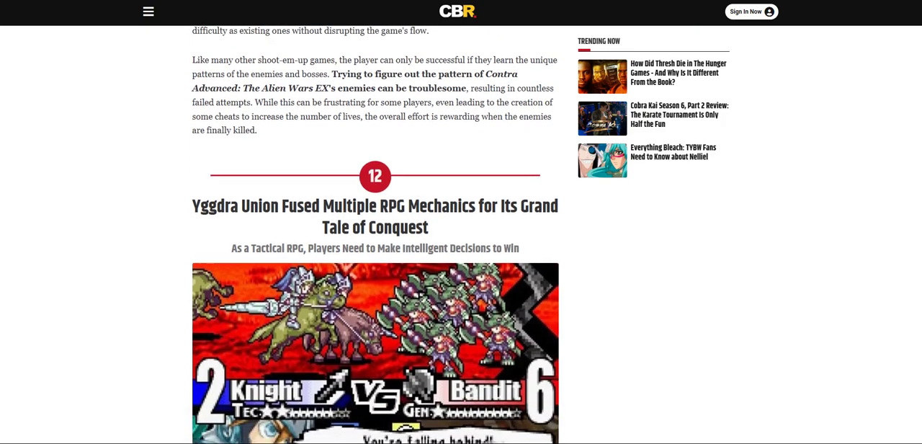
scroll(375, 234, "up", 2)
scroll(375, 234, "up", 3)
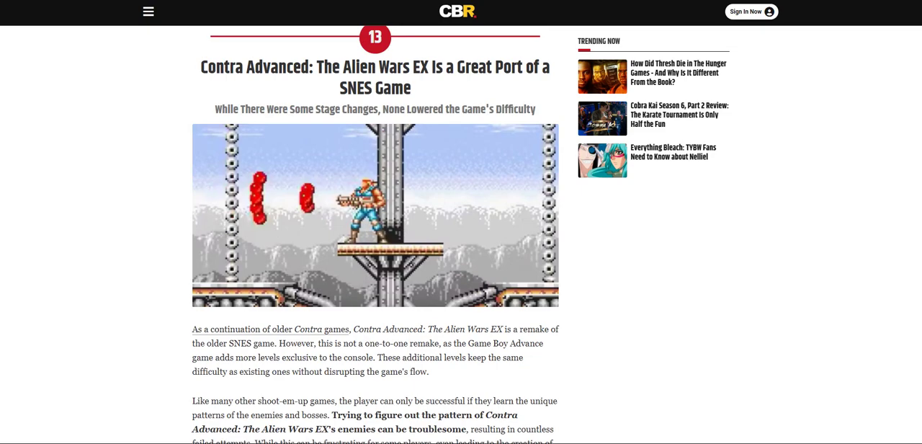
scroll(375, 234, "down", 2)
scroll(375, 234, "down", 4)
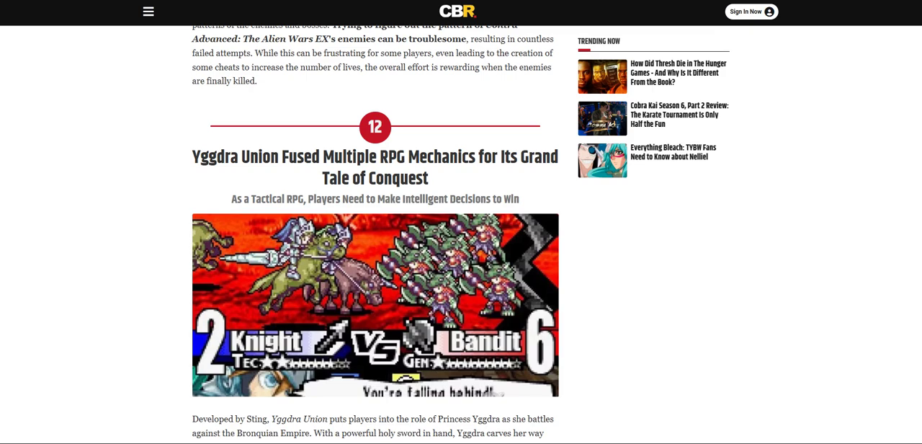
scroll(375, 231, "down", 1)
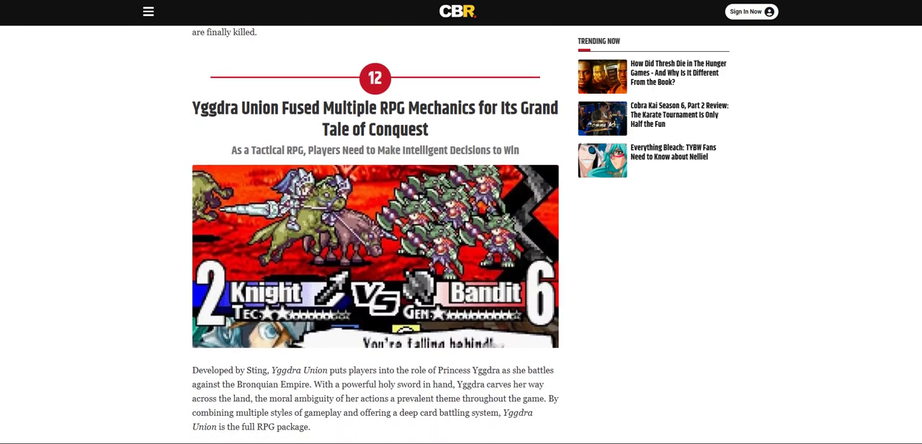
scroll(374, 230, "down", 2)
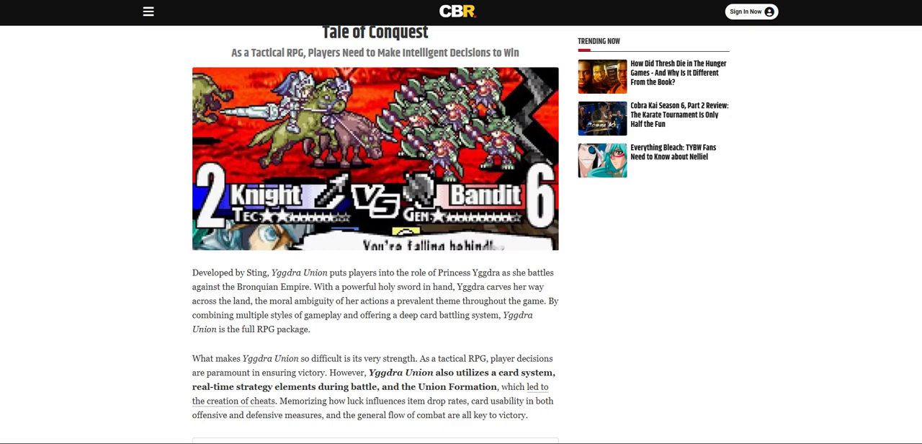
scroll(374, 288, "down", 1)
scroll(374, 288, "down", 1)
scroll(375, 288, "down", 1)
scroll(374, 288, "down", 1)
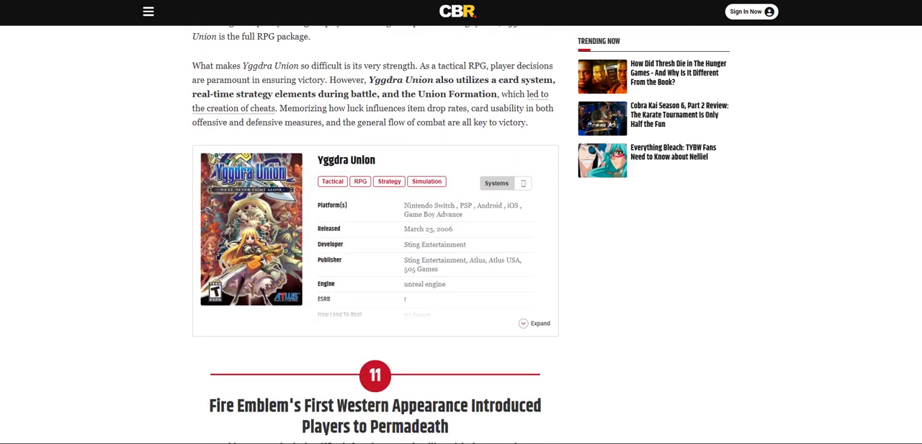
scroll(375, 288, "down", 1)
scroll(375, 288, "down", 1)
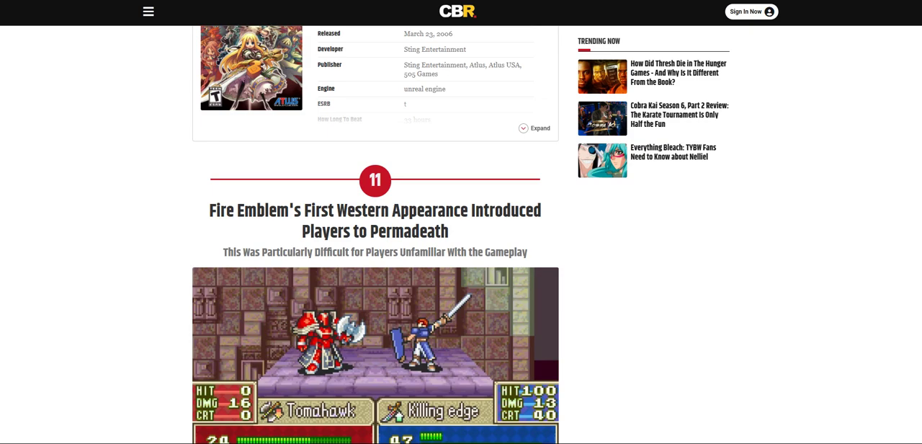
scroll(375, 234, "down", 1)
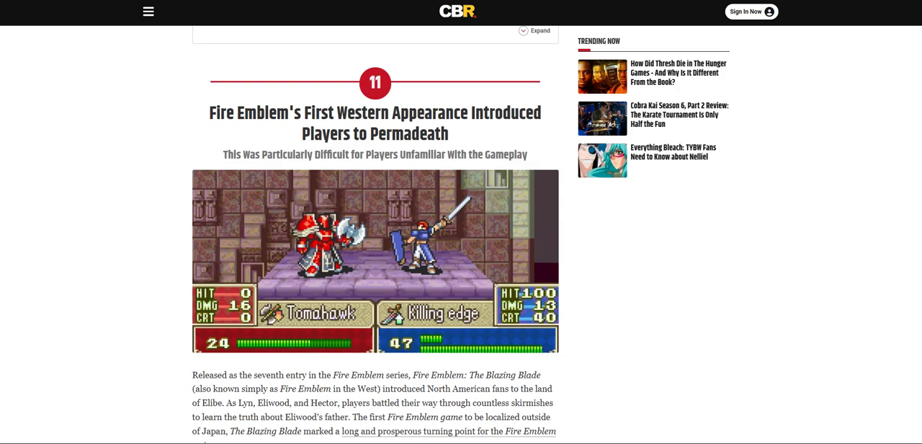
scroll(461, 288, "down", 1)
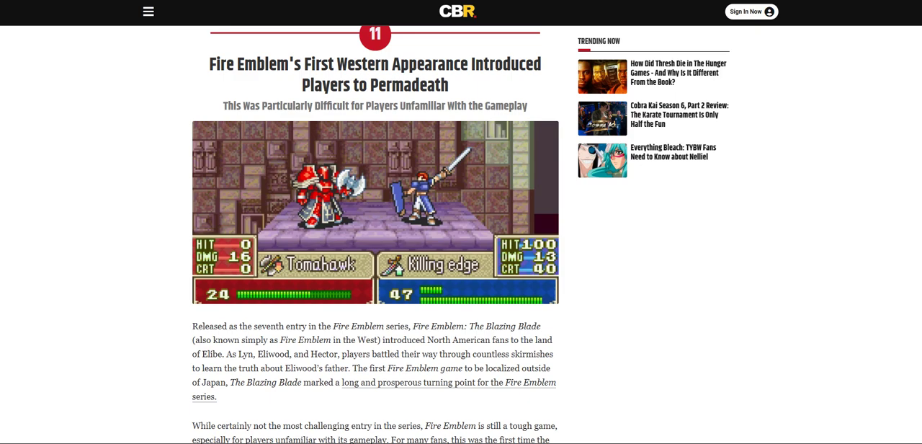
scroll(374, 288, "down", 2)
scroll(375, 288, "down", 1)
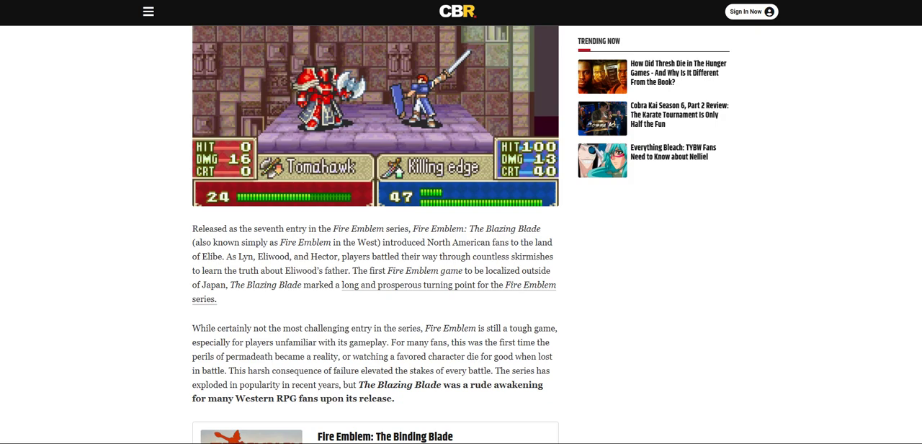
scroll(375, 233, "down", 1)
scroll(375, 234, "down", 1)
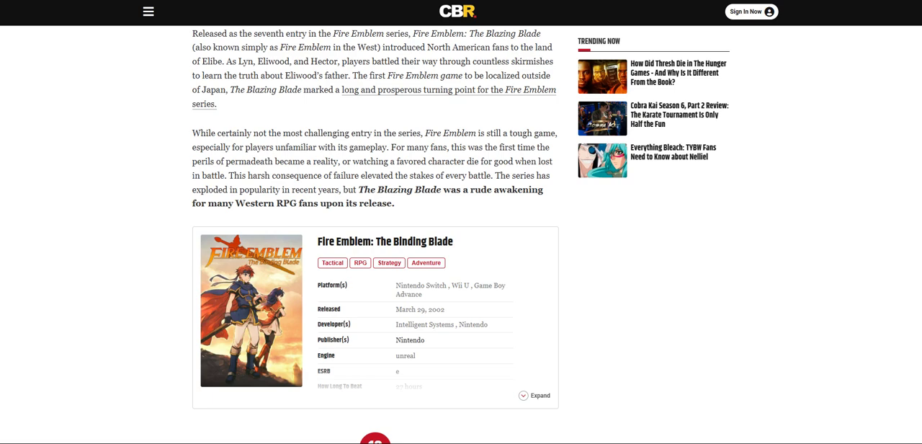
scroll(375, 234, "down", 2)
scroll(376, 234, "down", 2)
scroll(375, 234, "down", 1)
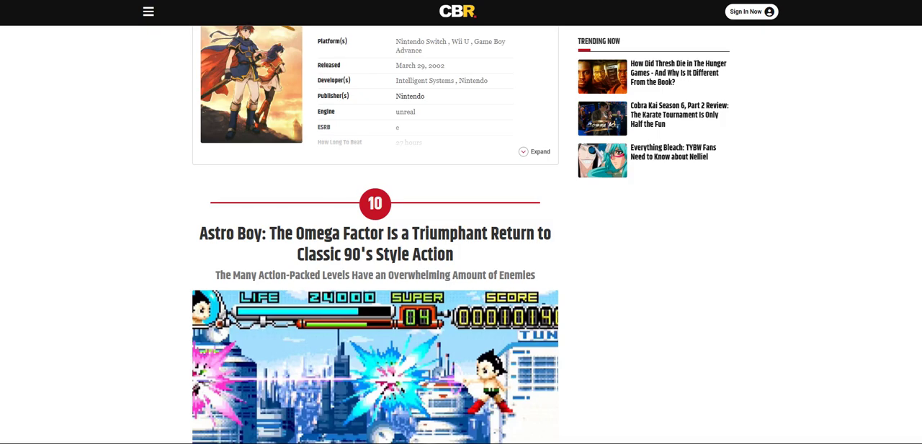
scroll(375, 288, "down", 1)
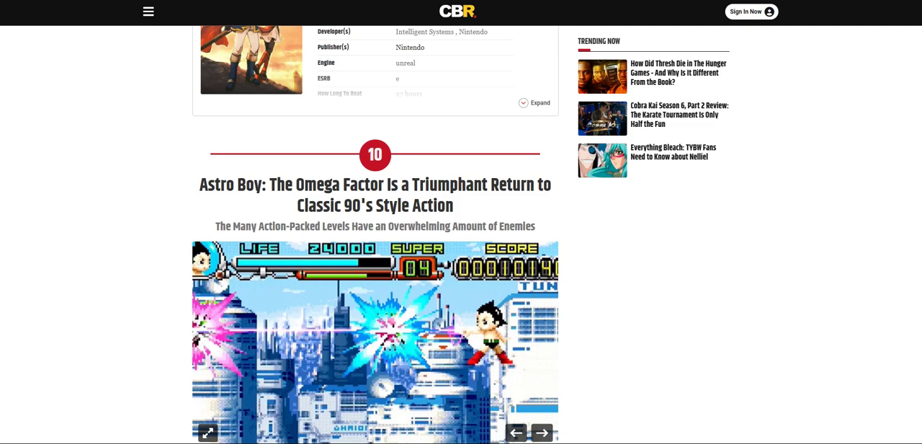
scroll(375, 234, "down", 1)
scroll(375, 234, "down", 1)
scroll(375, 234, "down", 2)
scroll(375, 234, "down", 1)
scroll(375, 234, "down", 1)
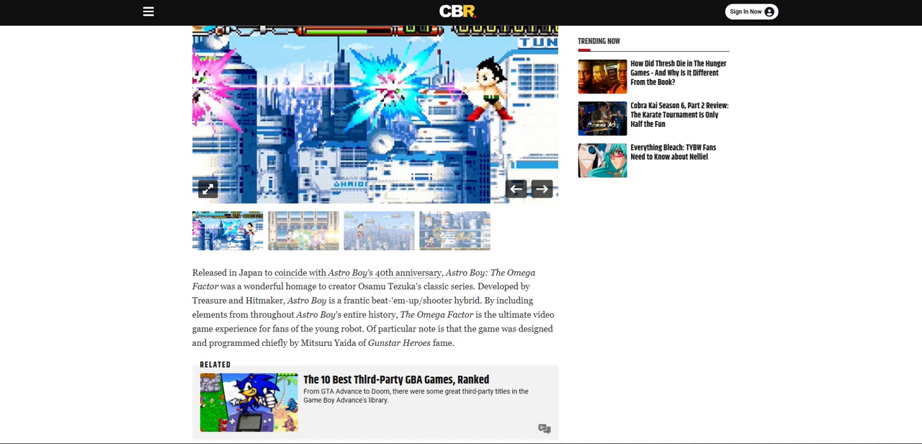
scroll(461, 234, "down", 1)
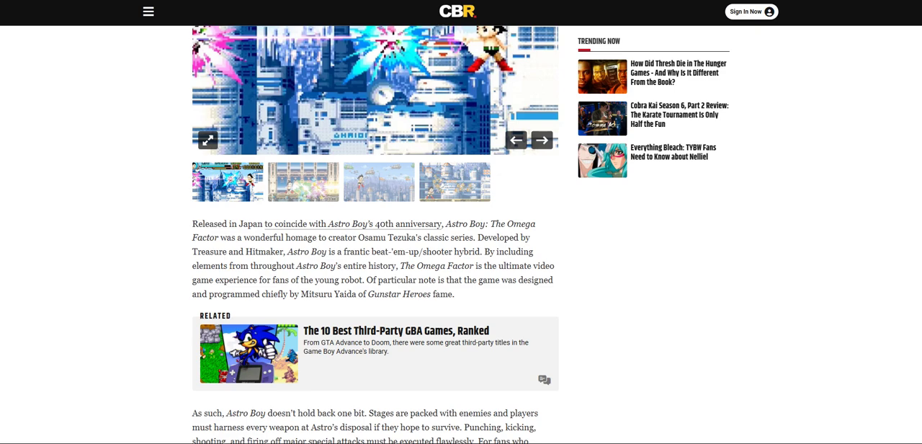
scroll(461, 288, "down", 2)
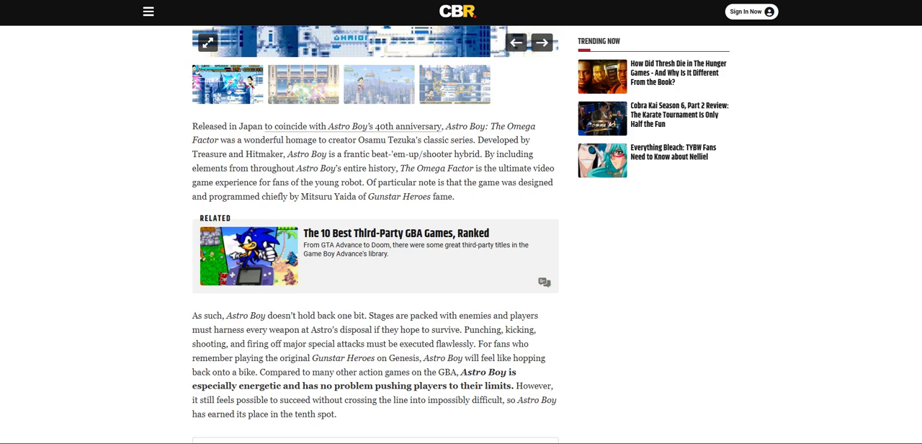
scroll(374, 234, "down", 3)
scroll(374, 234, "down", 3)
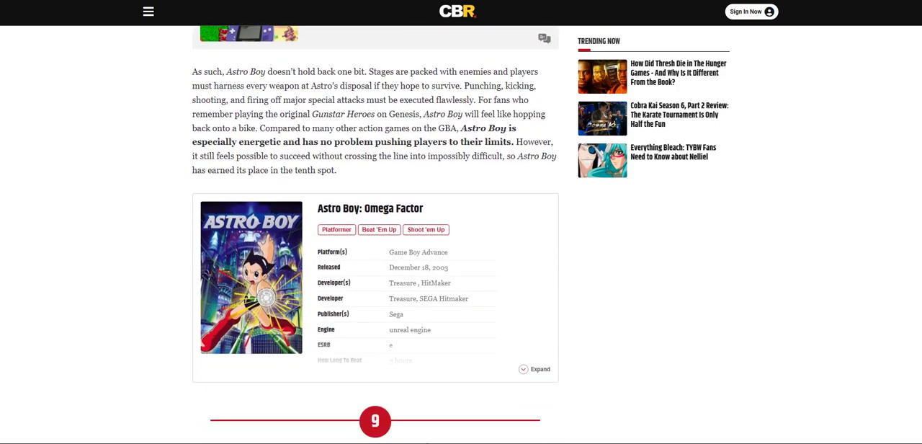
scroll(374, 234, "down", 3)
scroll(374, 234, "down", 2)
scroll(375, 234, "down", 1)
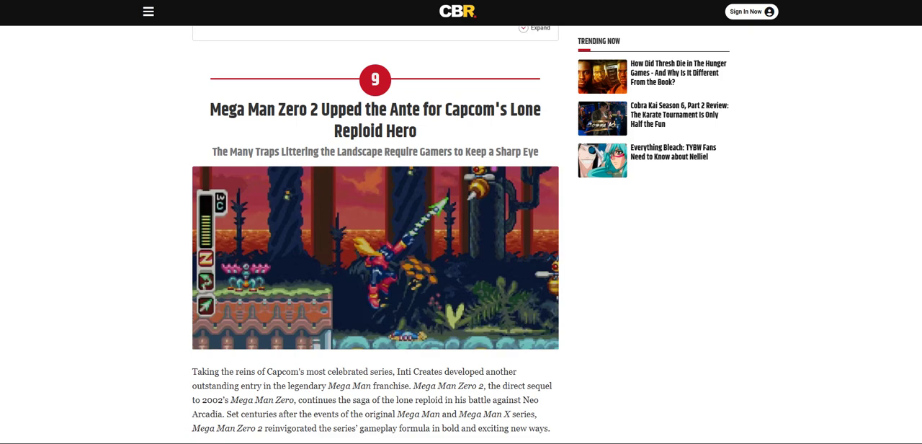
scroll(374, 231, "down", 1)
scroll(374, 231, "down", 1)
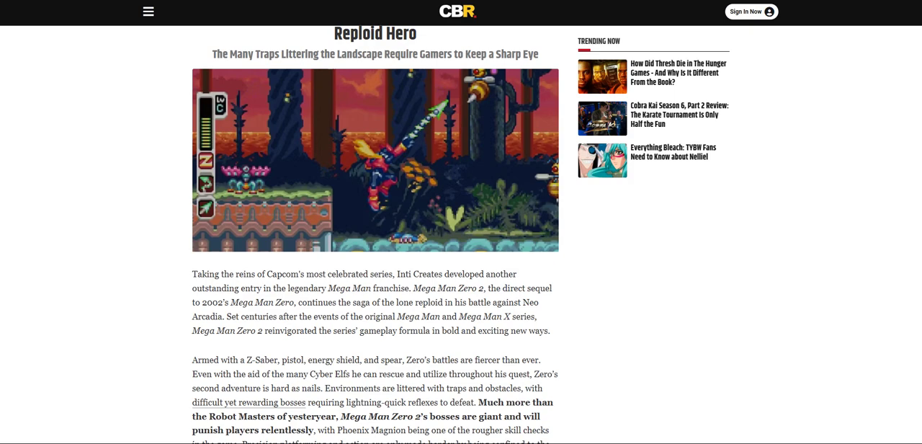
scroll(375, 234, "down", 1)
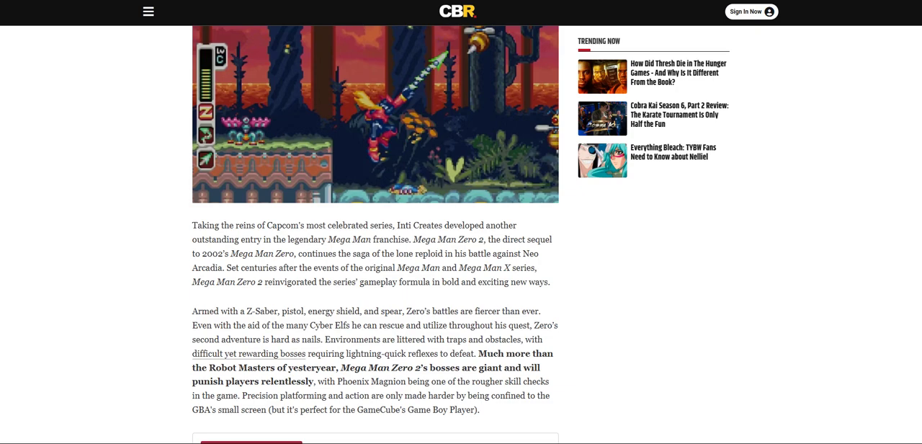
scroll(375, 234, "down", 1)
scroll(375, 234, "down", 1)
scroll(375, 234, "down", 1)
scroll(375, 234, "down", 2)
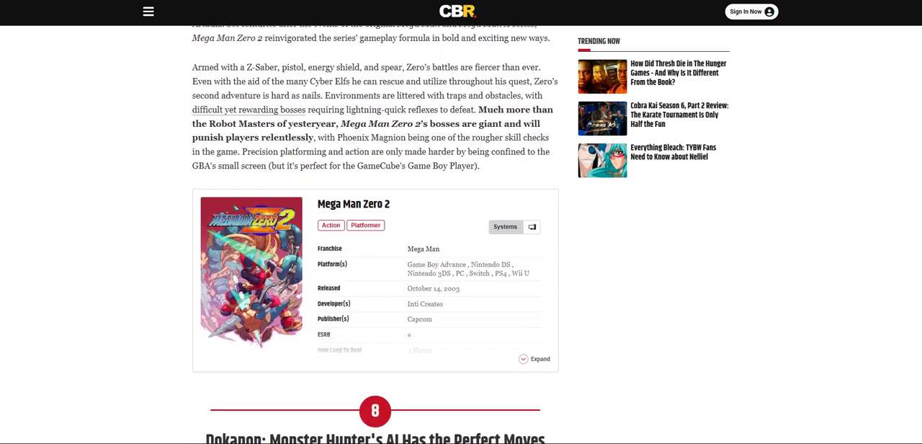
scroll(375, 234, "down", 2)
scroll(375, 234, "down", 1)
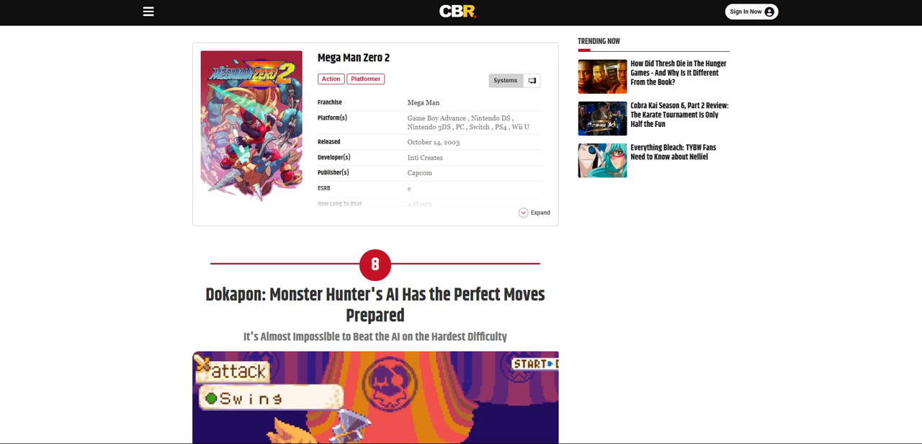
scroll(375, 234, "down", 1)
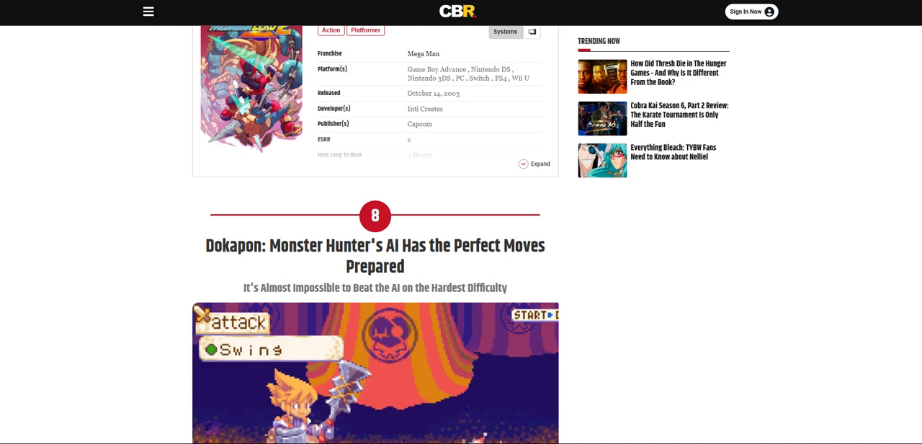
scroll(375, 234, "down", 1)
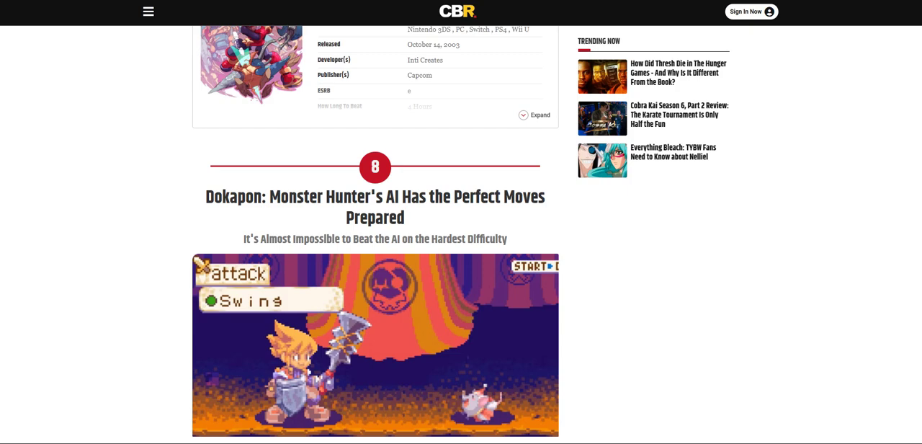
scroll(375, 231, "down", 3)
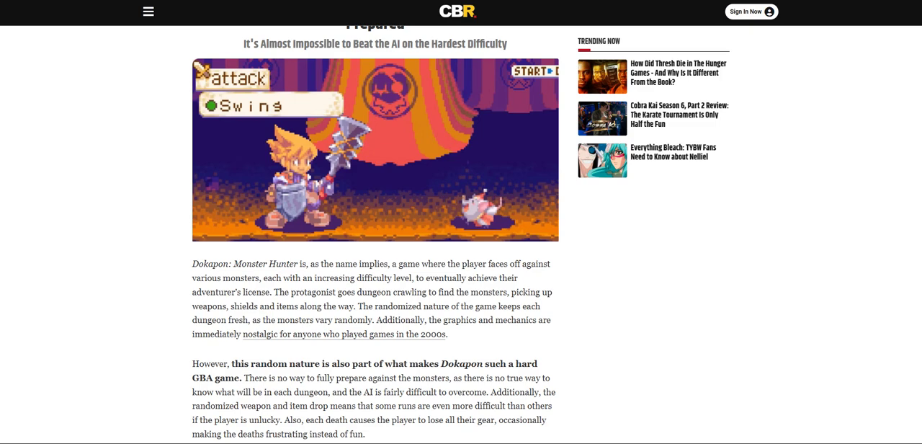
scroll(374, 237, "down", 1)
scroll(374, 237, "down", 1)
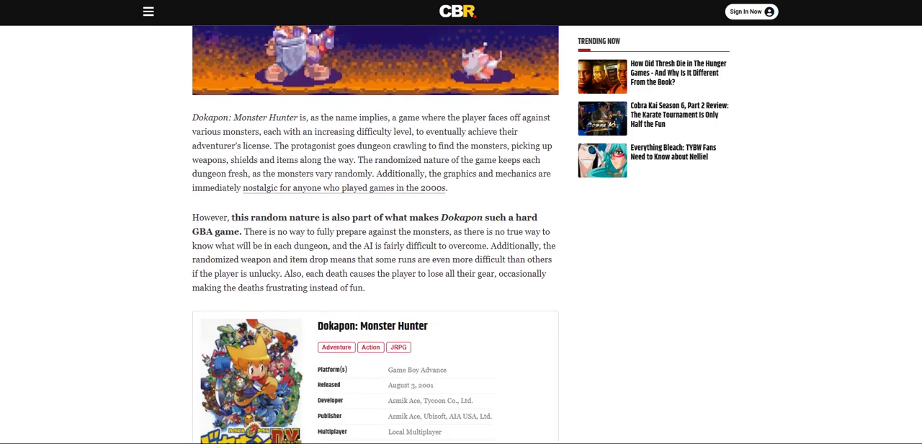
scroll(374, 237, "down", 1)
scroll(375, 238, "up", 1)
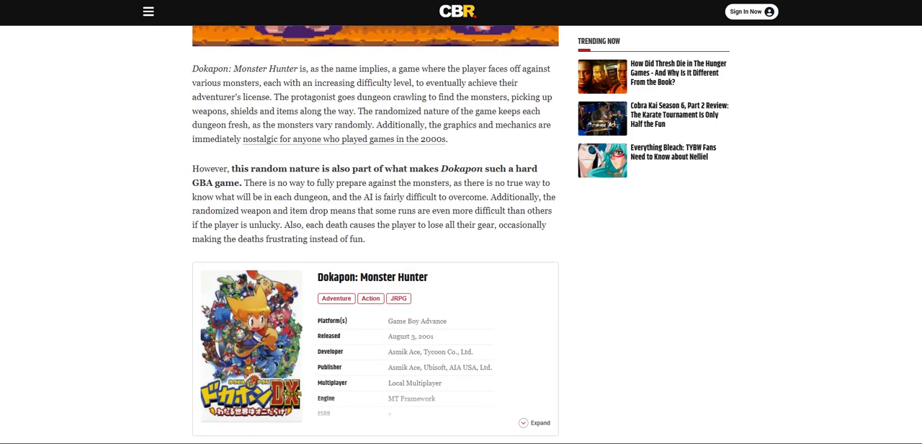
scroll(375, 238, "up", 1)
scroll(374, 237, "up", 1)
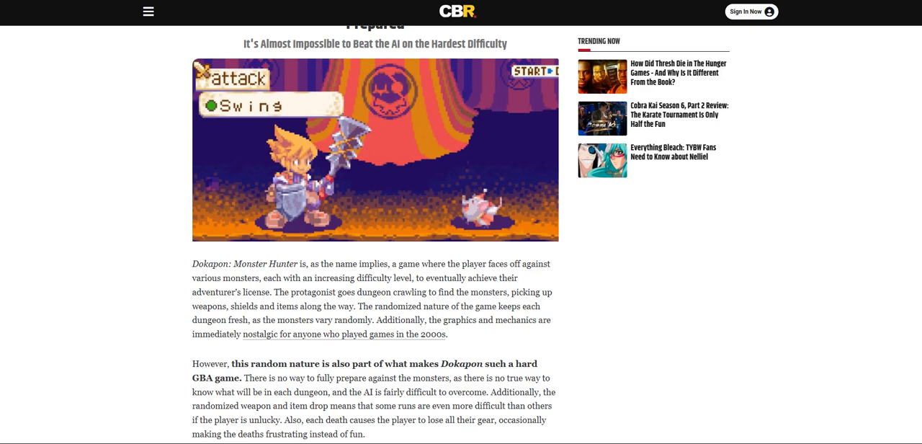
scroll(374, 237, "up", 1)
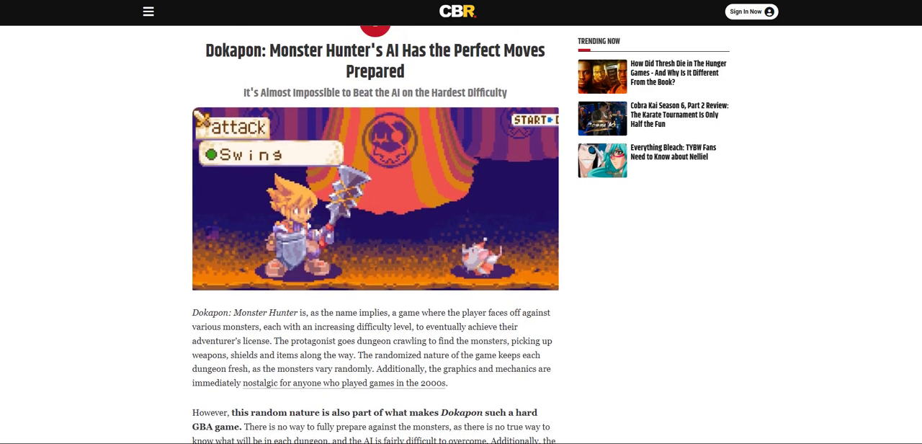
scroll(375, 238, "down", 2)
scroll(374, 238, "down", 2)
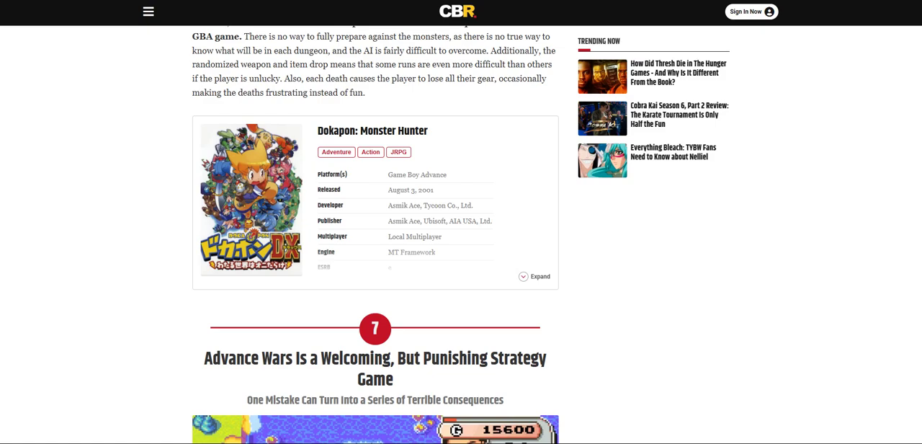
scroll(461, 234, "down", 2)
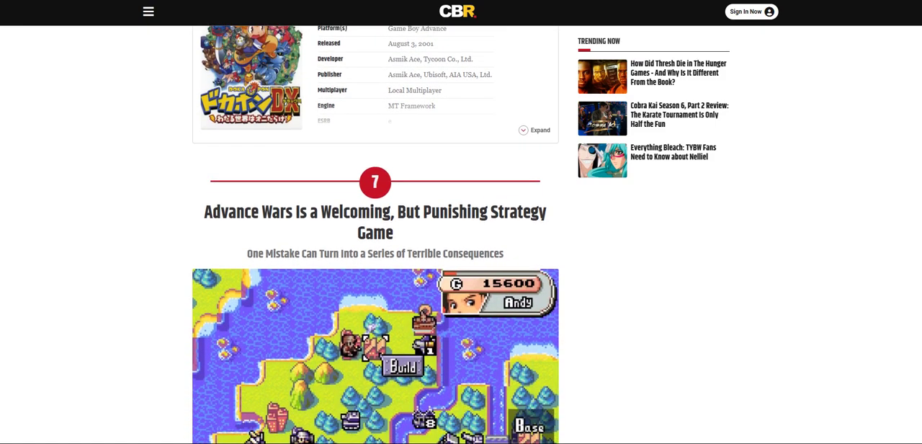
scroll(375, 234, "down", 1)
scroll(375, 234, "down", 1)
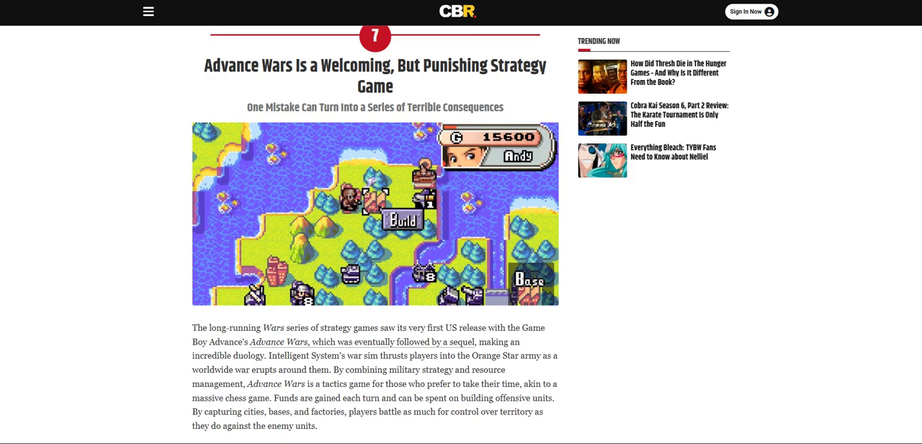
scroll(375, 230, "down", 2)
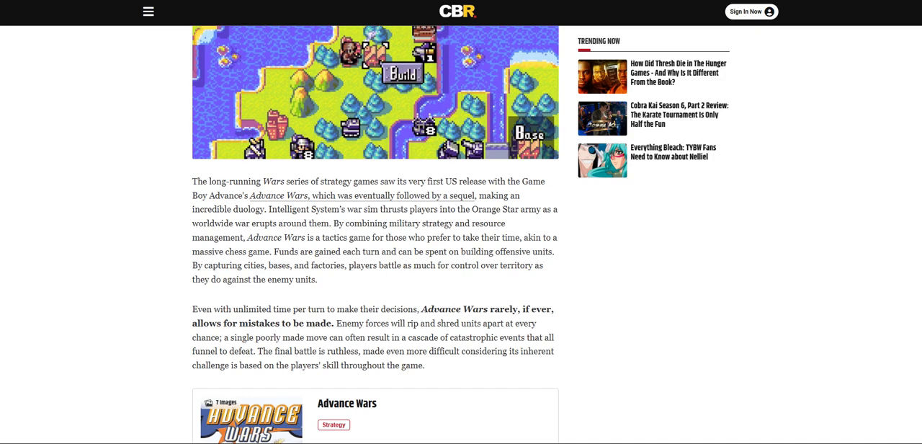
scroll(374, 234, "down", 3)
scroll(374, 234, "down", 1)
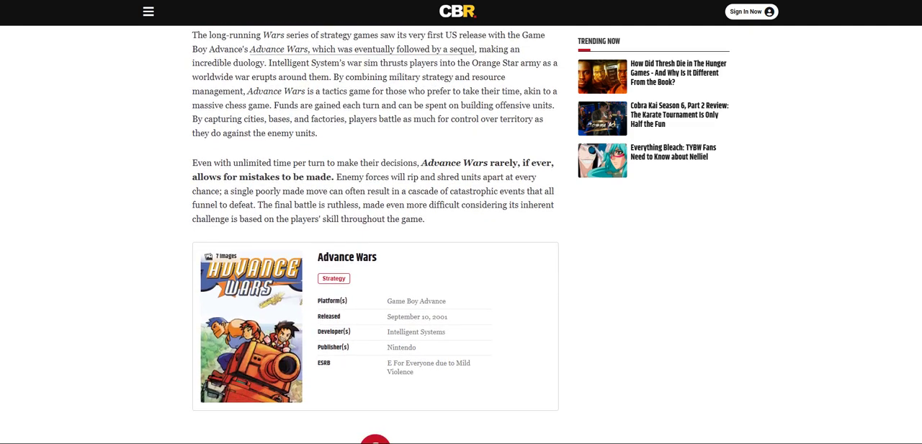
scroll(374, 234, "down", 2)
scroll(374, 234, "down", 1)
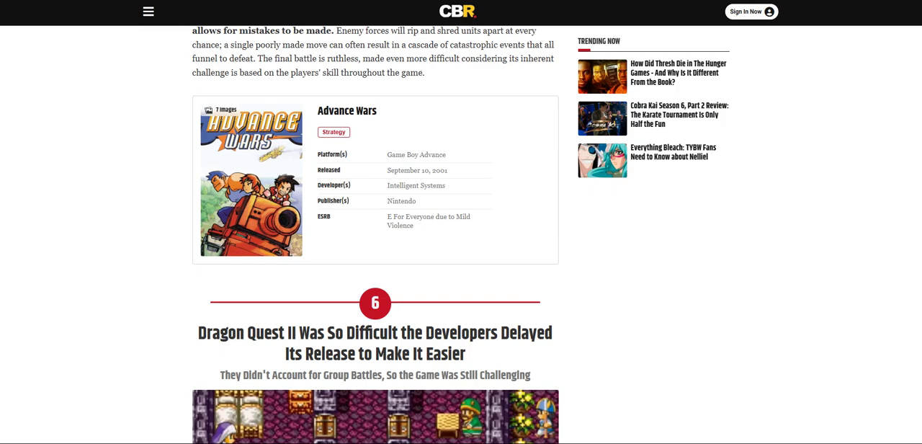
scroll(375, 234, "down", 2)
scroll(375, 234, "down", 1)
scroll(374, 234, "up", 2)
scroll(375, 234, "up", 1)
scroll(374, 234, "down", 2)
scroll(374, 234, "down", 1)
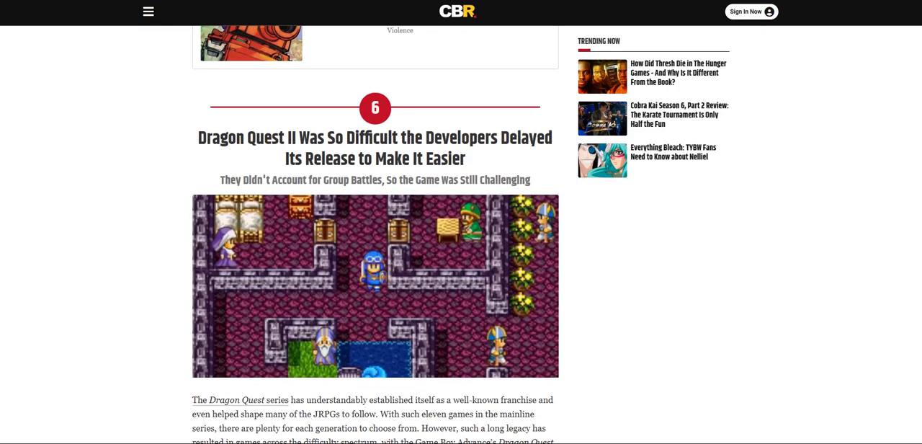
scroll(374, 288, "down", 1)
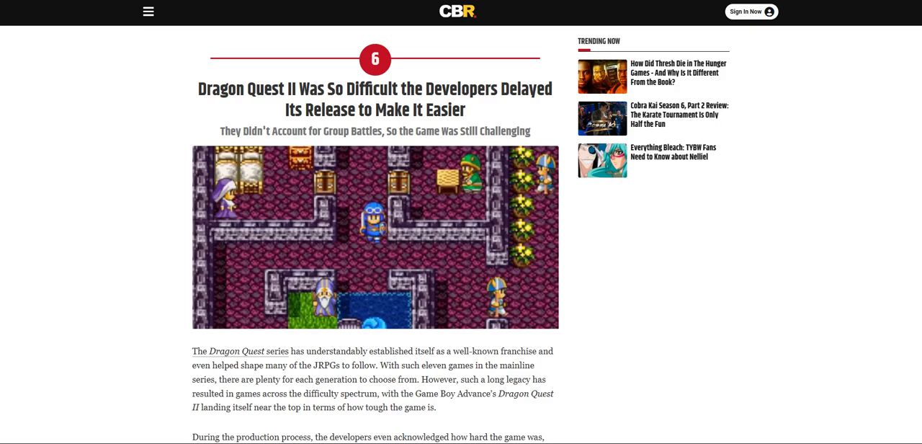
scroll(461, 231, "down", 2)
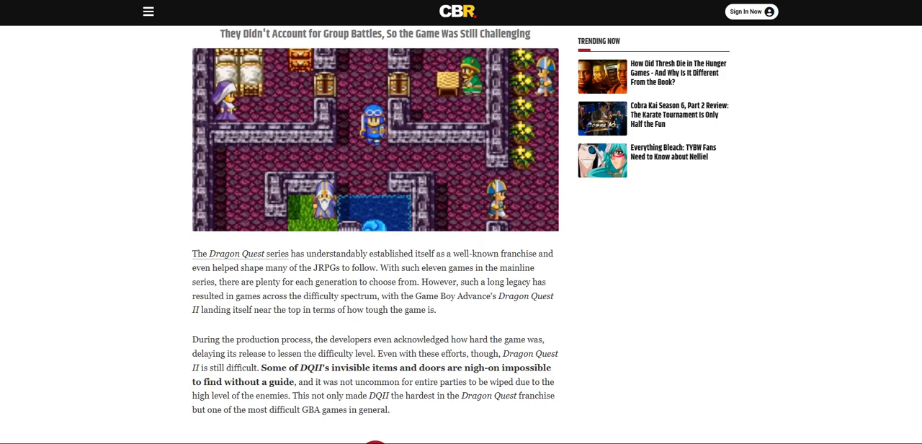
scroll(374, 238, "down", 3)
scroll(375, 238, "down", 3)
scroll(375, 238, "down", 1)
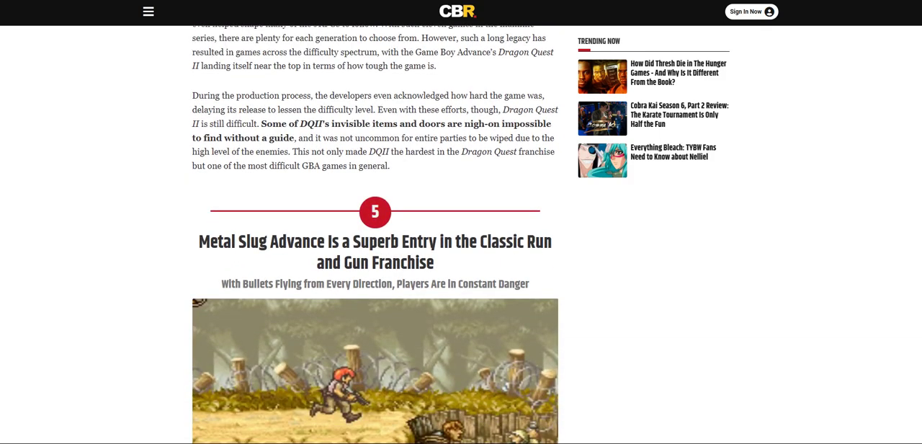
scroll(374, 238, "down", 3)
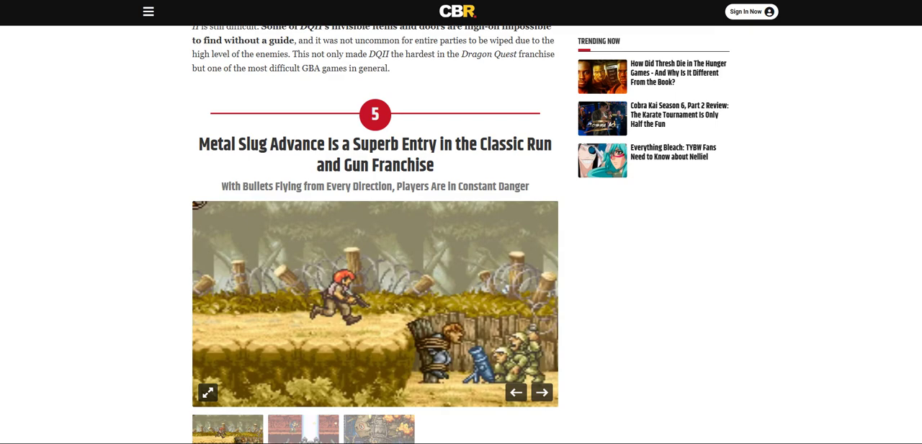
scroll(375, 234, "down", 1)
scroll(375, 234, "down", 1)
scroll(375, 234, "down", 2)
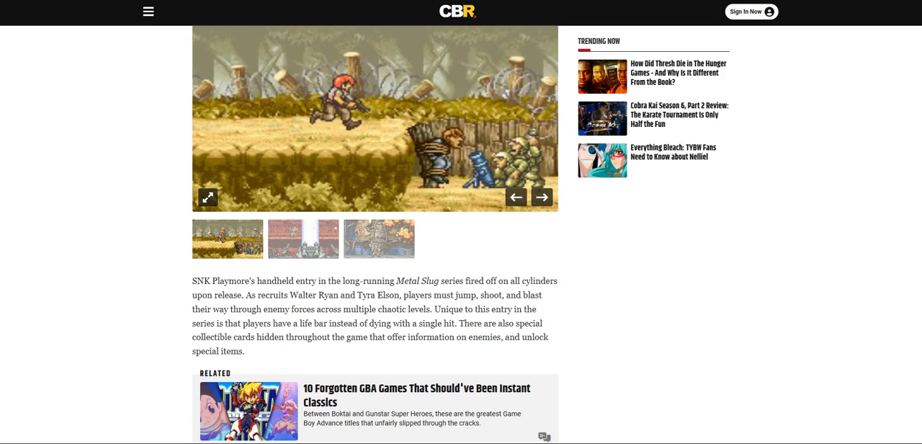
scroll(374, 234, "down", 3)
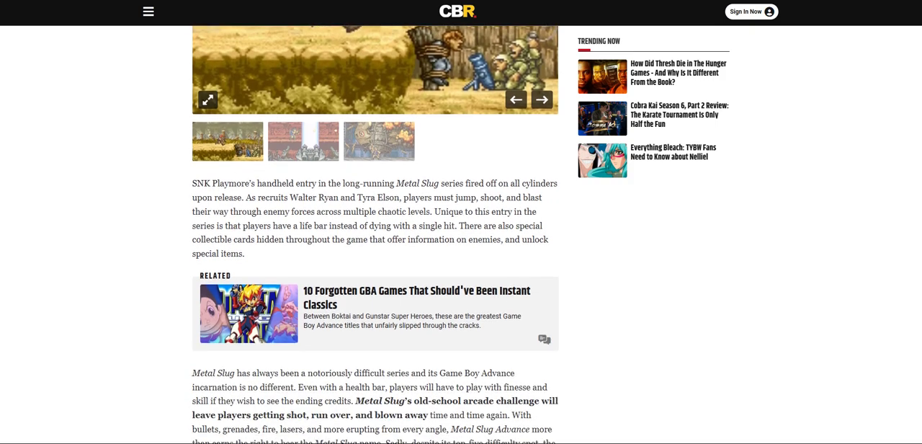
scroll(374, 234, "down", 1)
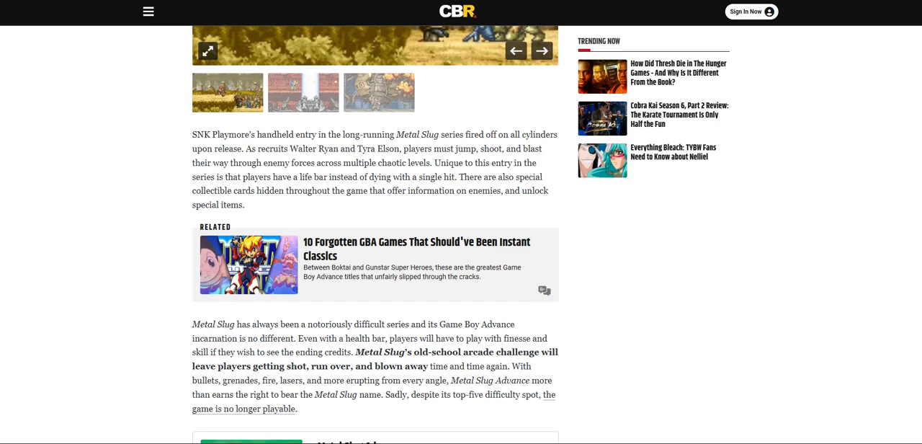
scroll(375, 234, "down", 2)
scroll(375, 234, "down", 1)
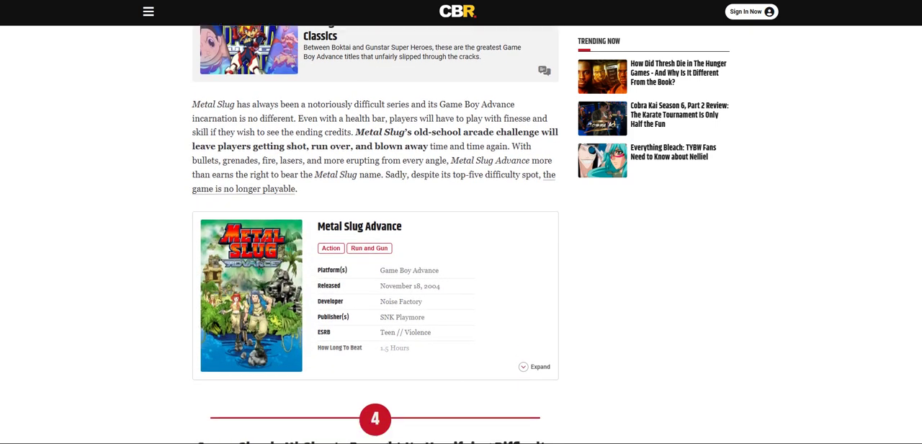
scroll(375, 234, "down", 1)
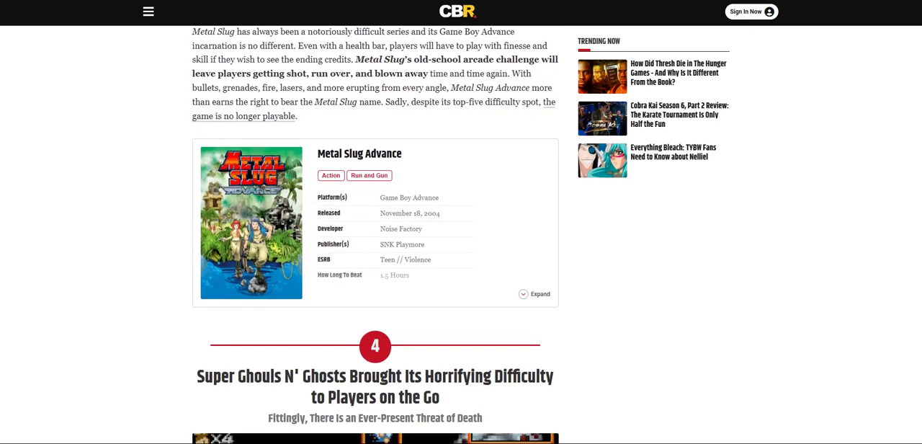
scroll(376, 234, "down", 1)
scroll(375, 234, "down", 1)
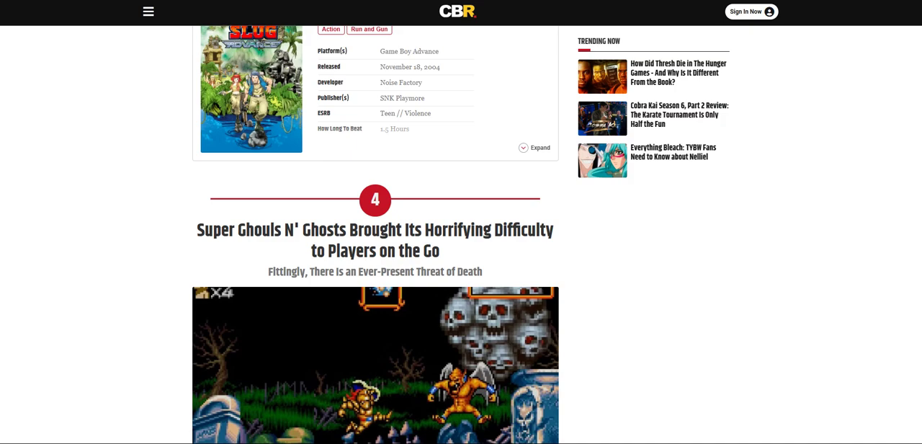
scroll(375, 234, "down", 1)
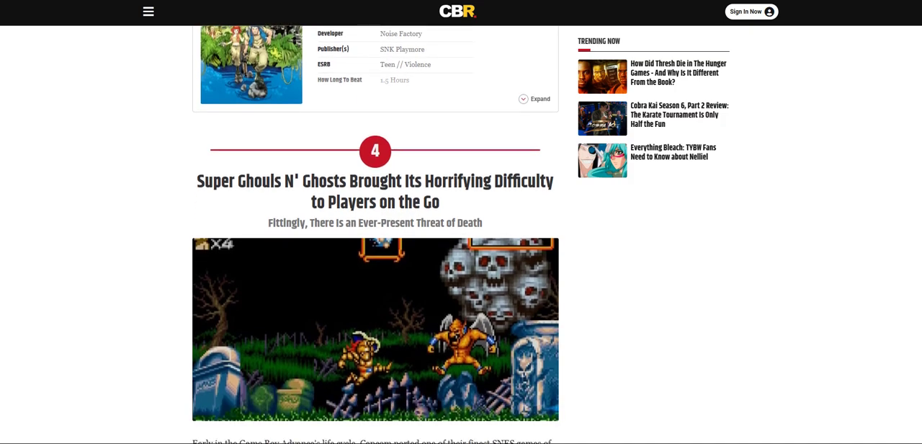
scroll(375, 234, "down", 1)
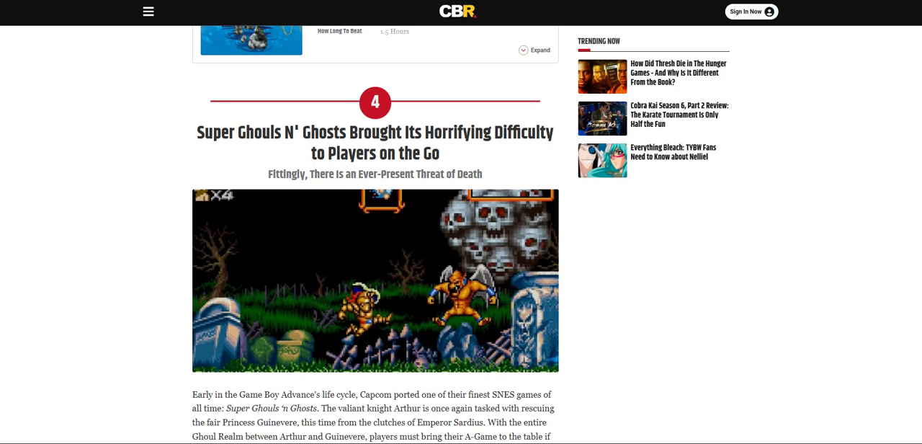
scroll(374, 237, "down", 1)
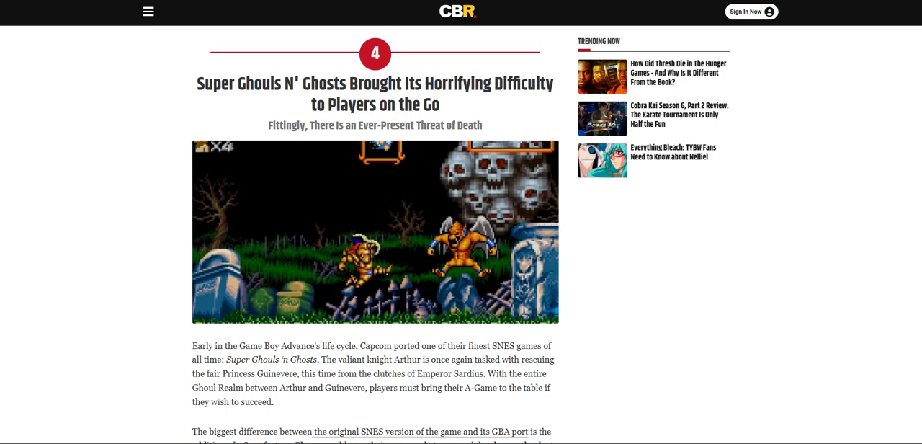
scroll(375, 234, "down", 2)
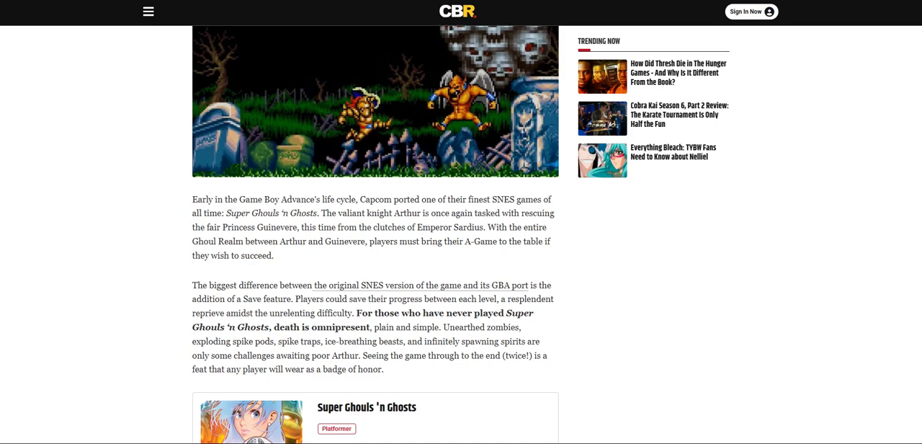
scroll(374, 237, "down", 1)
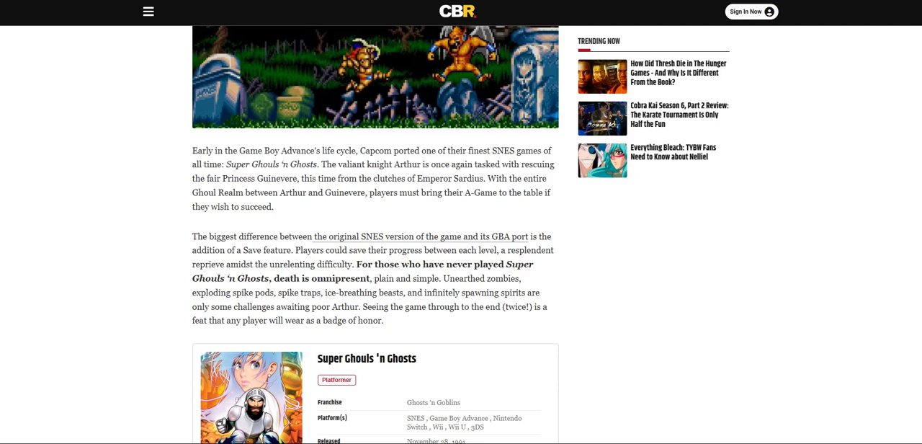
scroll(374, 238, "down", 1)
scroll(374, 238, "down", 1)
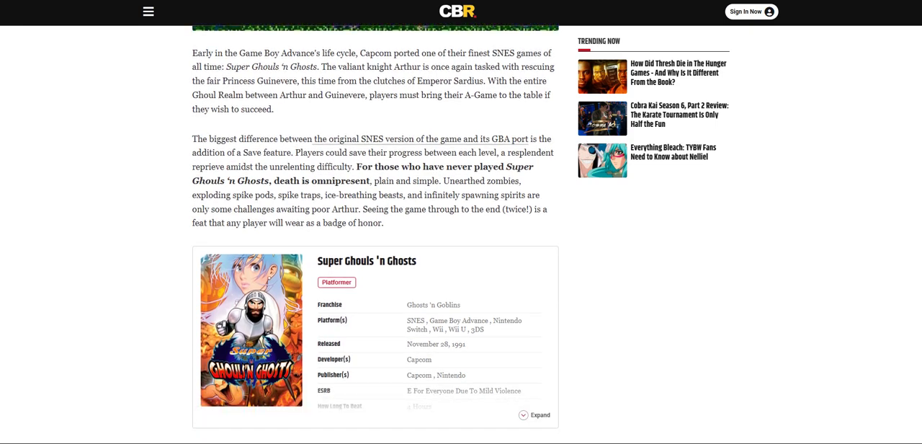
scroll(374, 238, "down", 1)
scroll(375, 238, "down", 1)
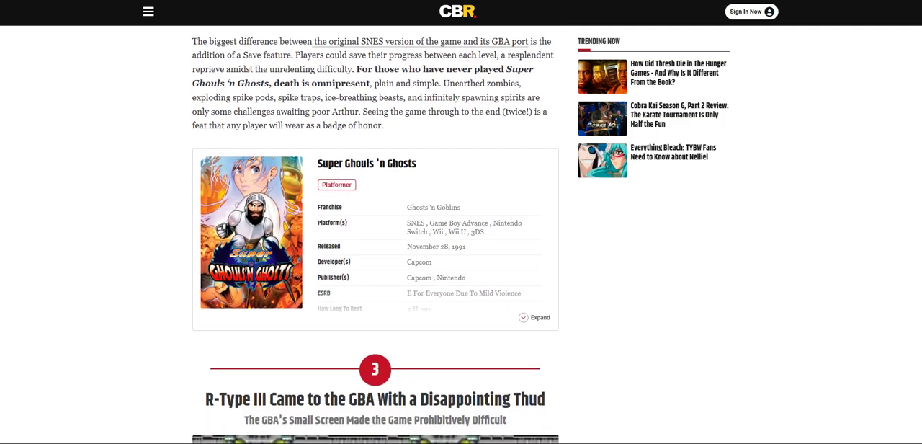
scroll(374, 237, "down", 3)
scroll(374, 238, "down", 1)
scroll(375, 238, "down", 1)
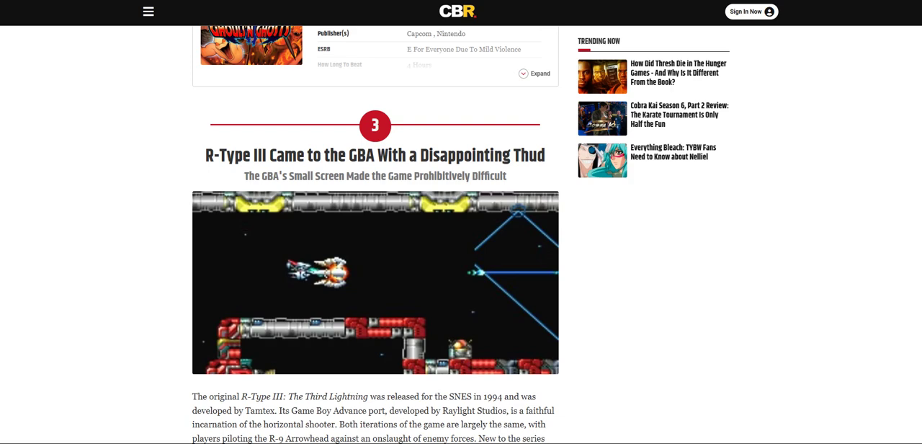
scroll(461, 234, "down", 2)
scroll(461, 234, "down", 1)
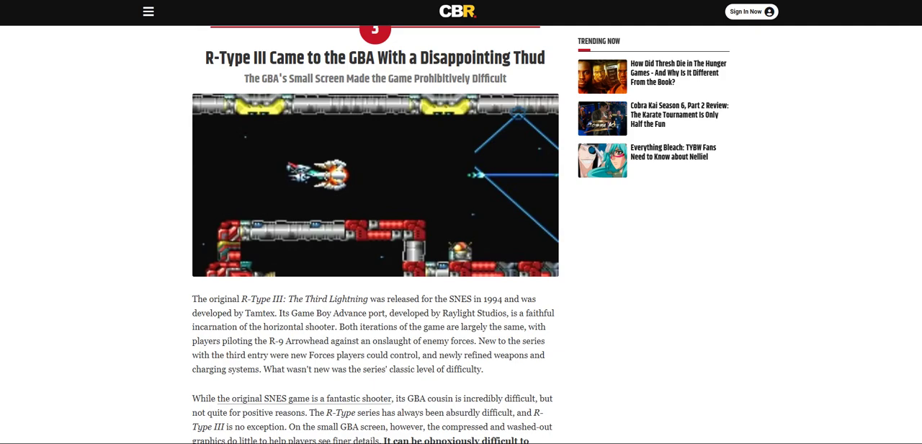
scroll(375, 234, "down", 1)
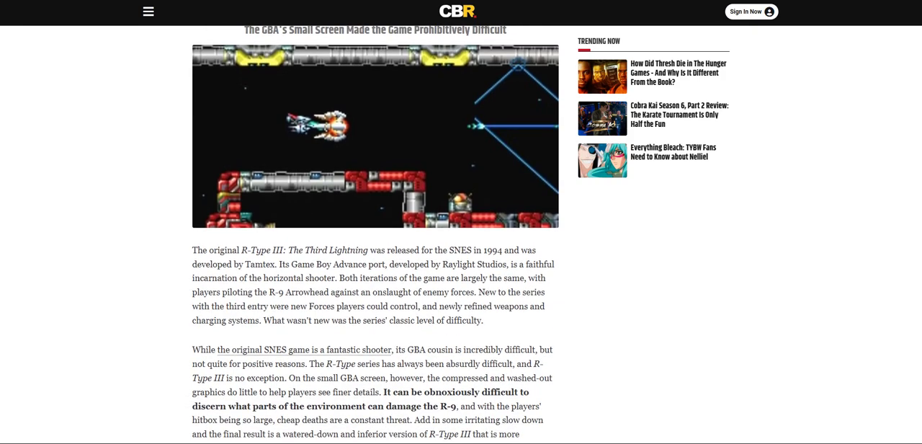
scroll(375, 234, "down", 1)
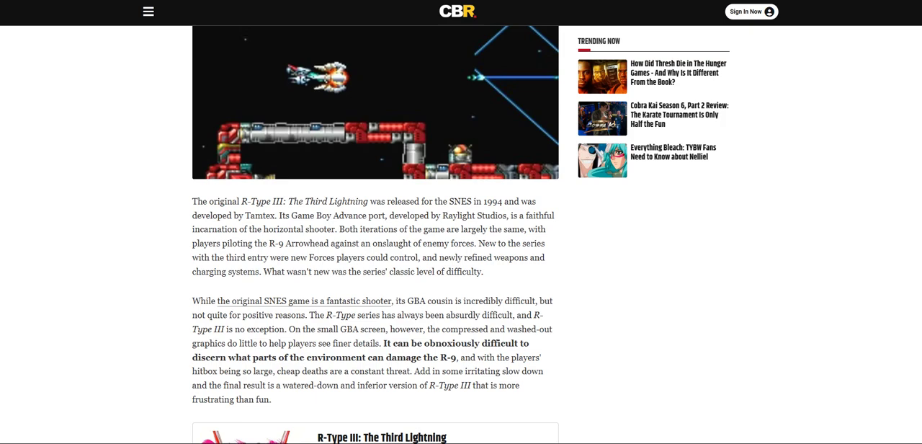
scroll(461, 234, "down", 2)
scroll(461, 234, "down", 1)
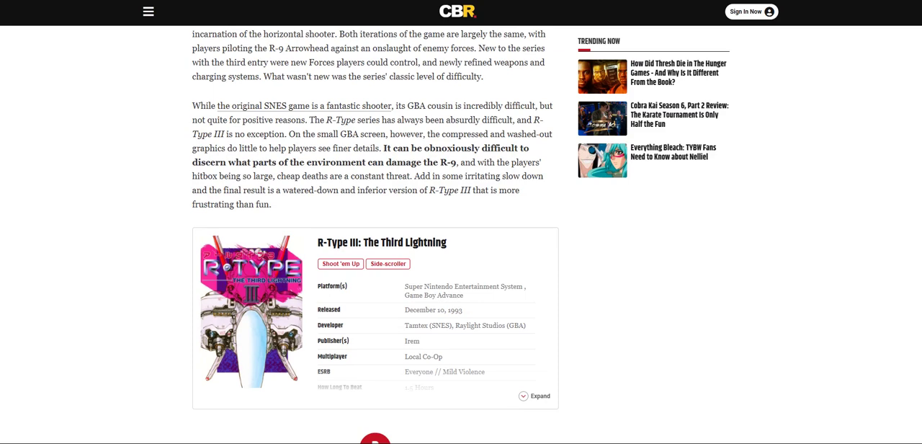
scroll(461, 234, "down", 1)
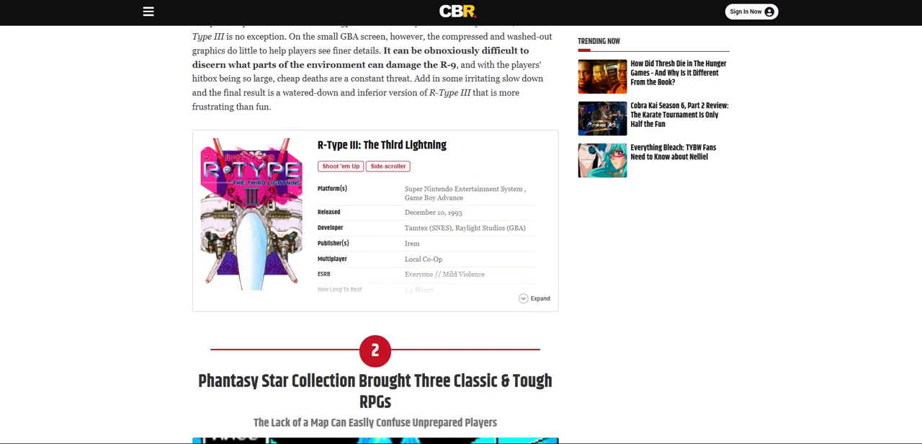
scroll(461, 234, "down", 1)
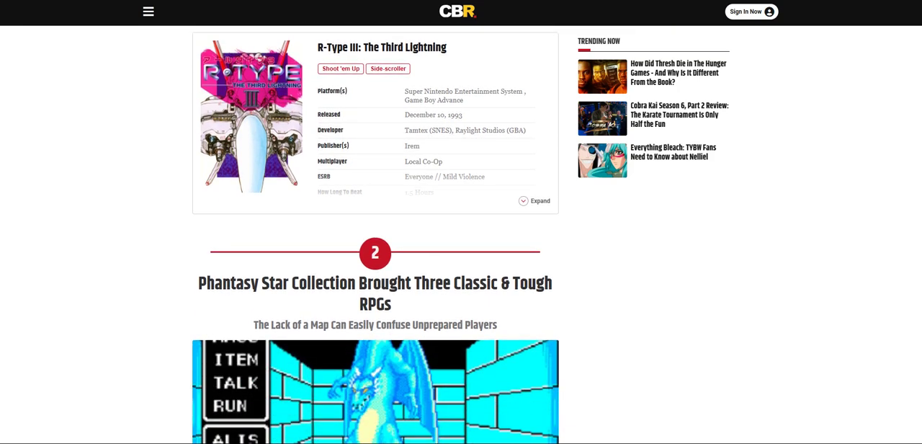
scroll(461, 234, "down", 1)
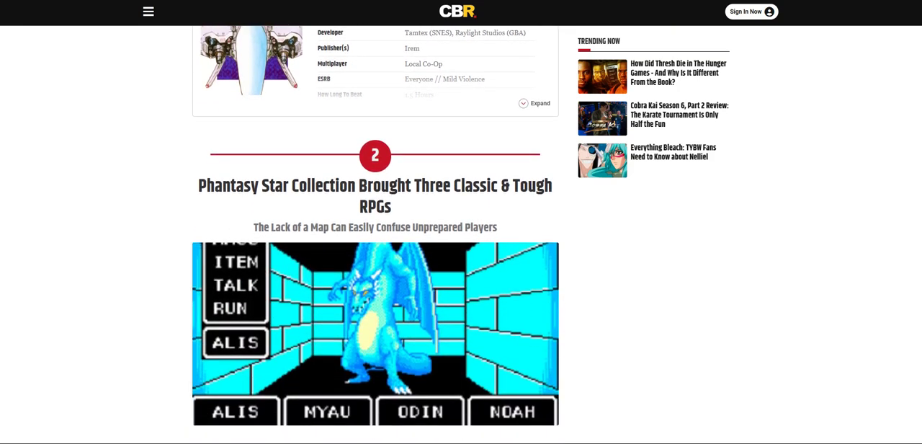
scroll(460, 234, "down", 1)
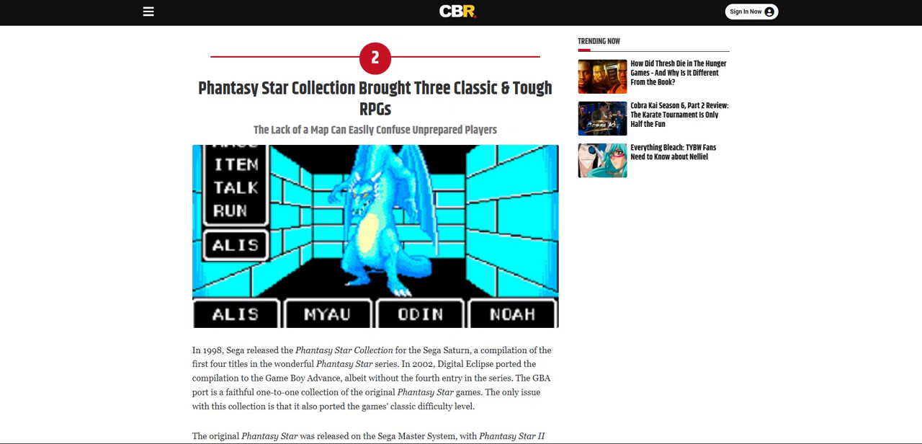
scroll(375, 238, "down", 1)
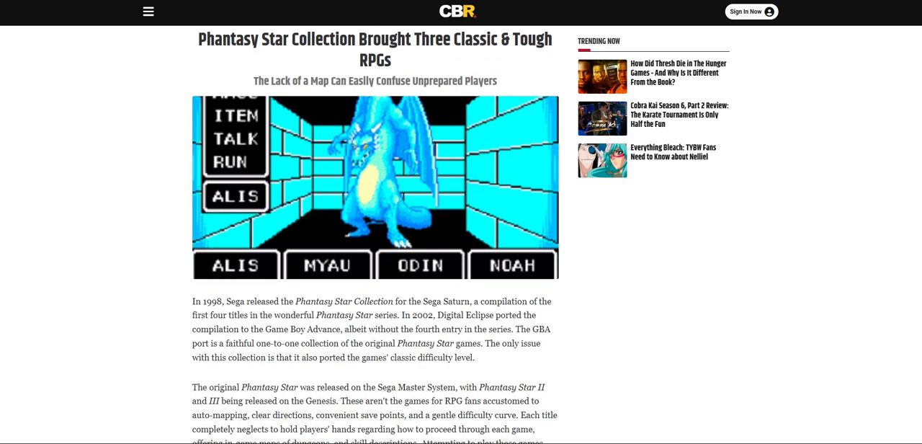
scroll(374, 238, "down", 1)
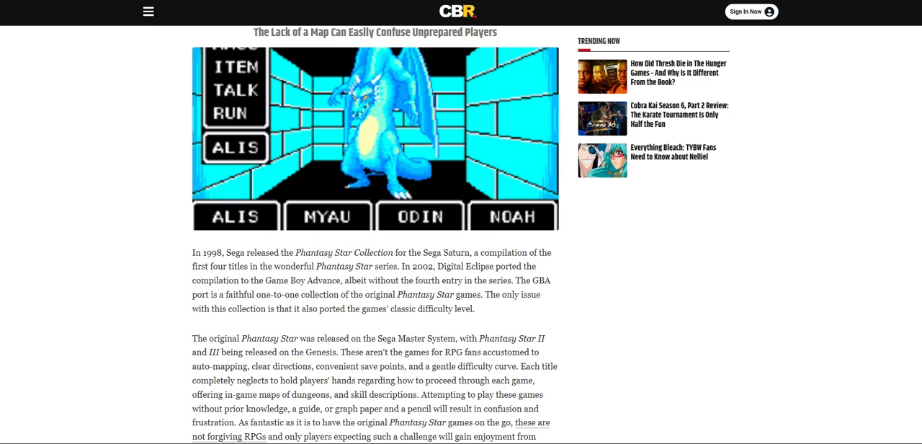
scroll(375, 234, "down", 1)
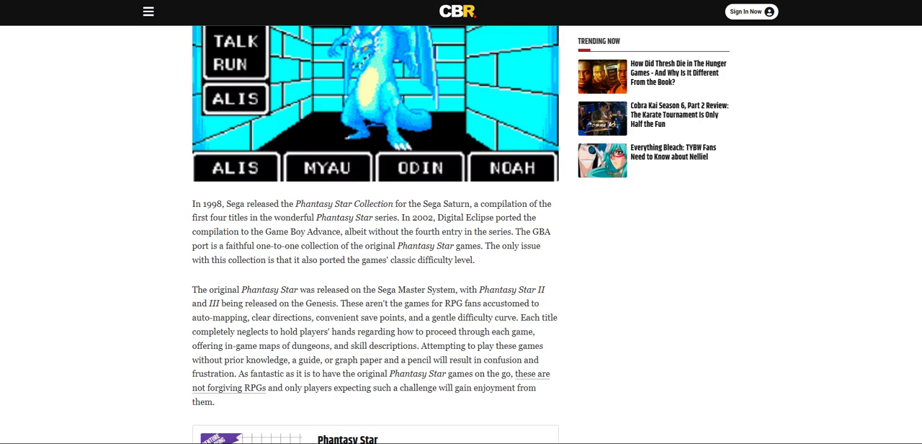
scroll(375, 234, "up", 2)
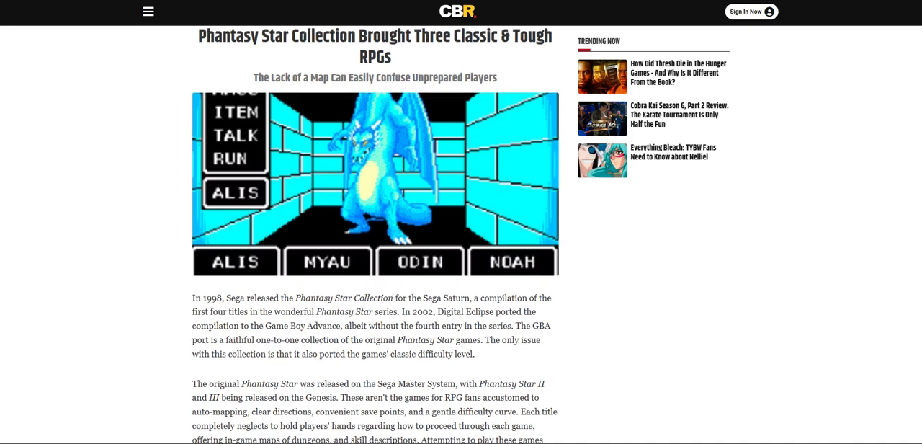
scroll(375, 234, "down", 2)
scroll(375, 234, "down", 1)
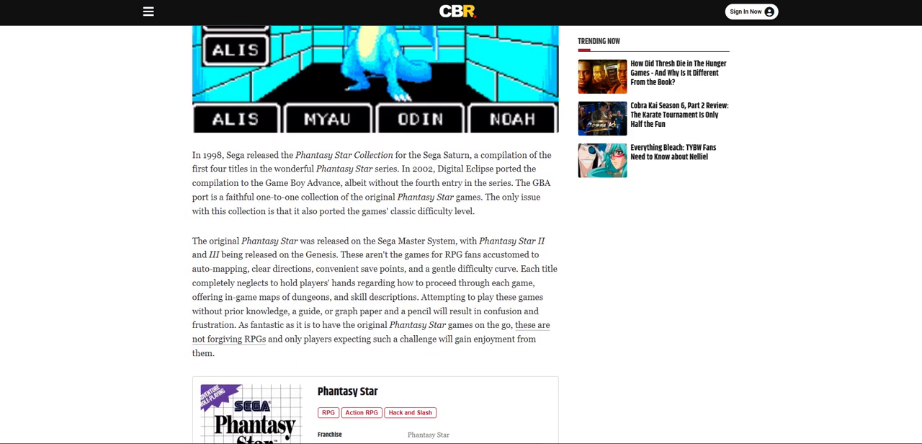
scroll(375, 234, "down", 2)
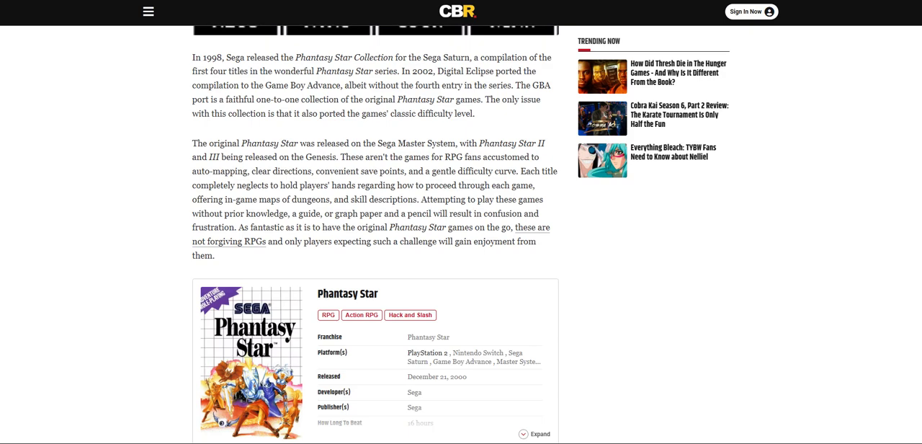
scroll(374, 234, "down", 1)
scroll(374, 234, "down", 1)
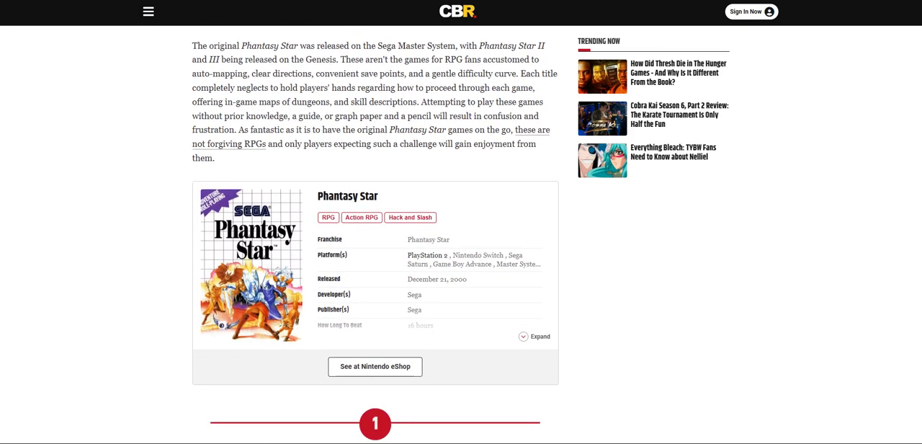
scroll(375, 234, "down", 1)
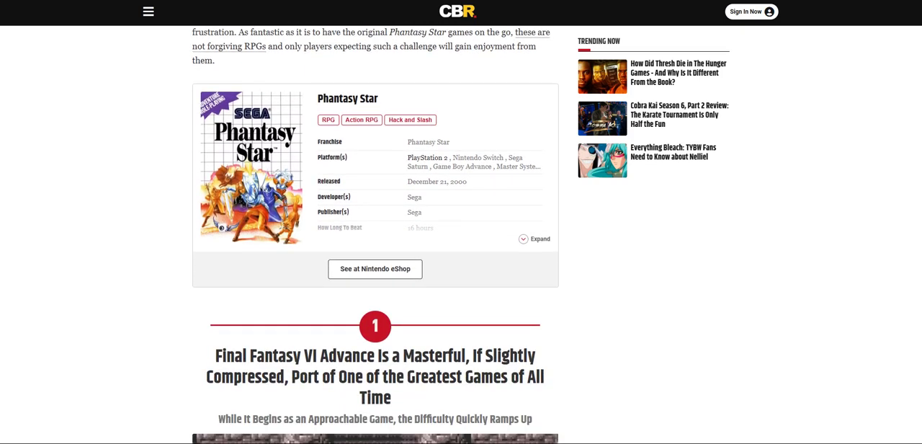
scroll(375, 234, "down", 2)
scroll(374, 234, "up", 2)
scroll(374, 234, "up", 1)
scroll(375, 234, "up", 1)
scroll(375, 234, "down", 1)
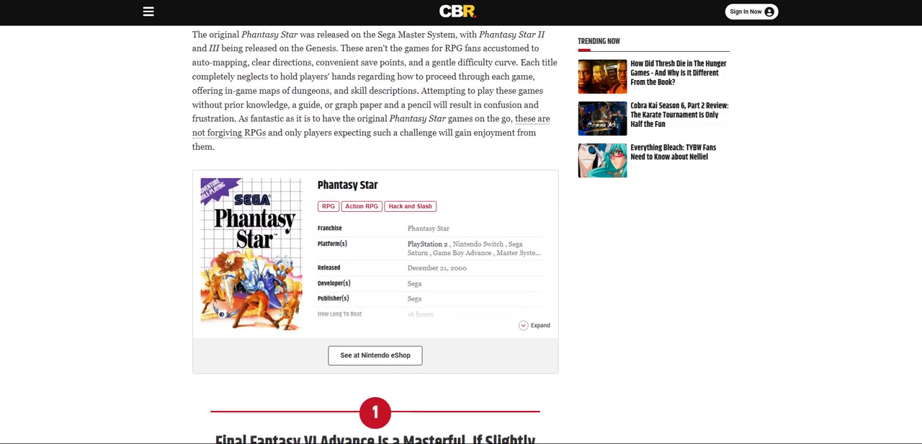
scroll(375, 234, "down", 1)
scroll(375, 234, "down", 1)
scroll(374, 234, "down", 1)
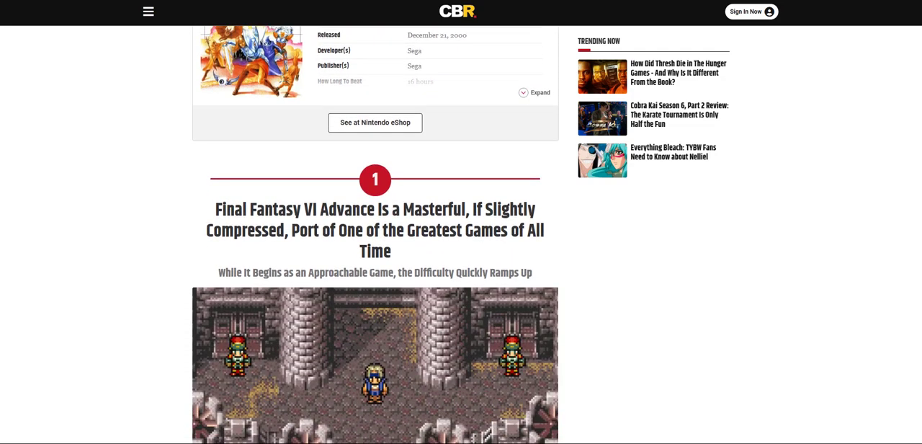
scroll(374, 234, "down", 1)
scroll(374, 234, "down", 1)
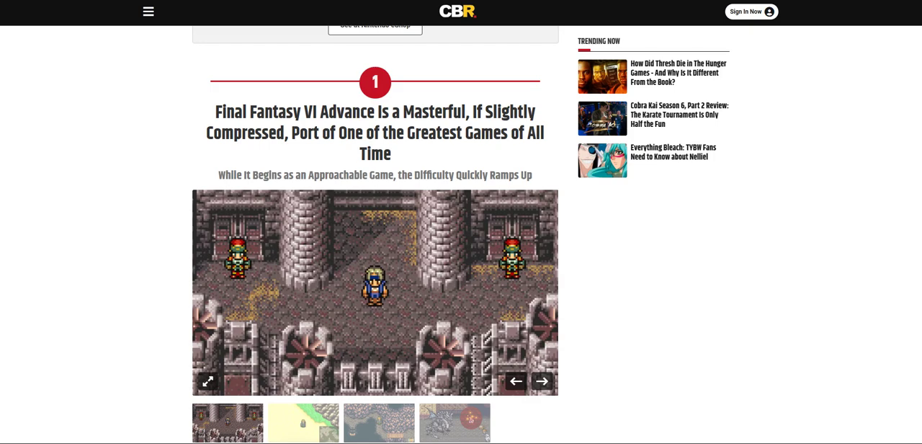
scroll(461, 234, "down", 1)
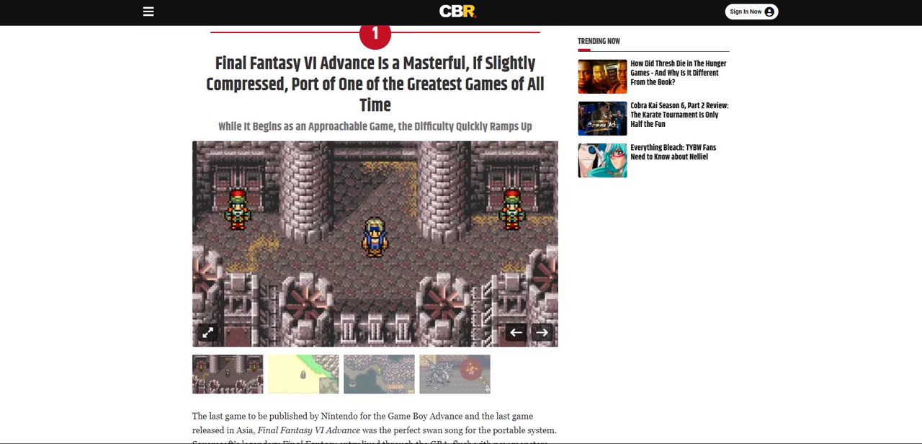
scroll(461, 234, "down", 2)
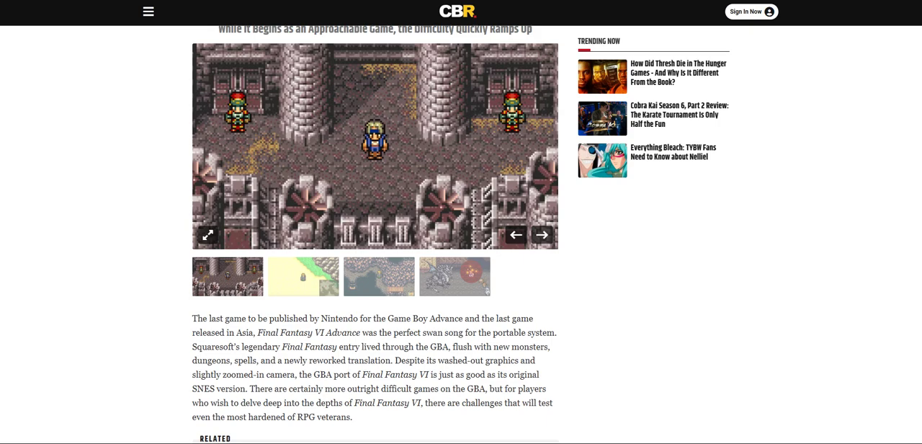
scroll(461, 234, "down", 1)
scroll(461, 234, "down", 3)
scroll(461, 234, "down", 1)
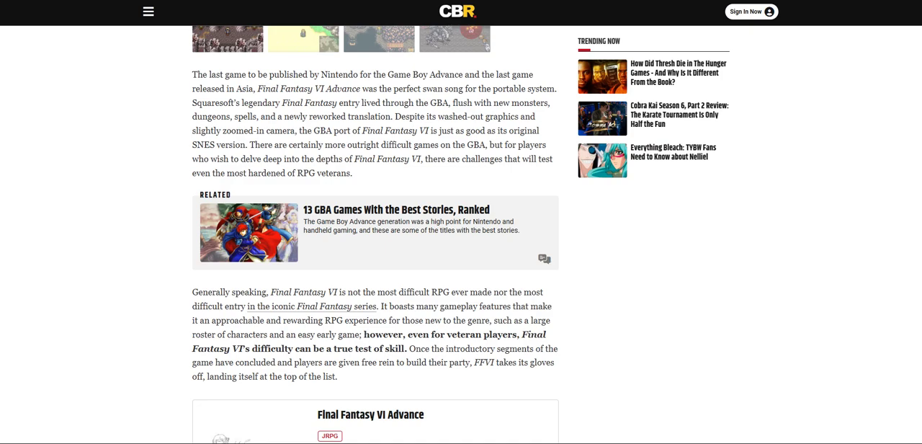
scroll(376, 234, "down", 1)
scroll(375, 234, "down", 1)
scroll(376, 234, "down", 1)
scroll(375, 234, "down", 1)
scroll(375, 234, "up", 1)
scroll(375, 234, "up", 1)
scroll(375, 234, "up", 2)
scroll(375, 234, "up", 1)
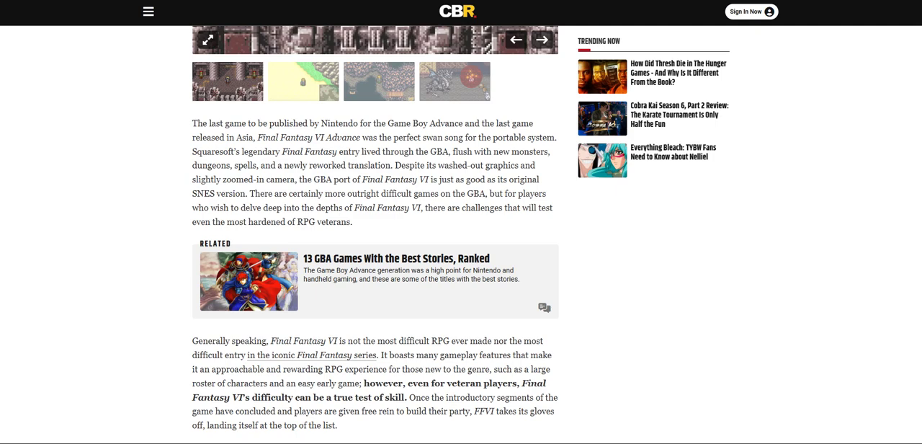
scroll(375, 234, "up", 4)
scroll(374, 234, "up", 5)
scroll(374, 234, "up", 4)
scroll(375, 234, "up", 4)
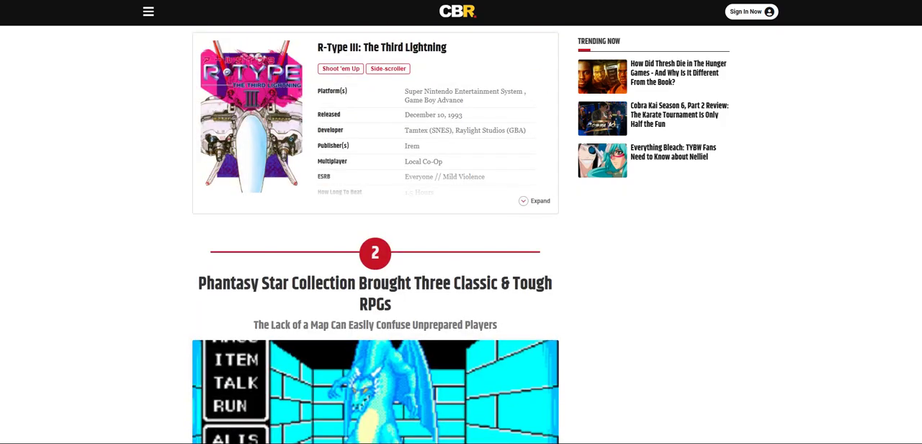
scroll(374, 234, "up", 3)
scroll(374, 234, "up", 10)
scroll(375, 234, "up", 5)
scroll(374, 234, "up", 5)
scroll(374, 234, "up", 2)
scroll(374, 234, "up", 5)
scroll(374, 234, "up", 5)
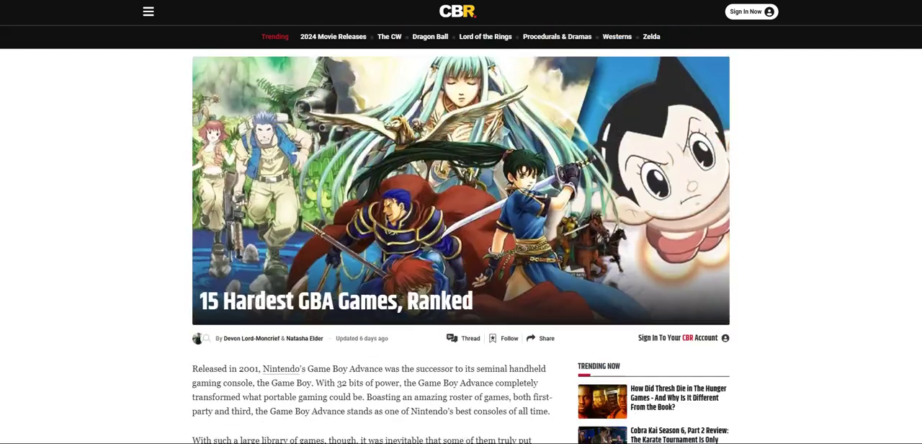